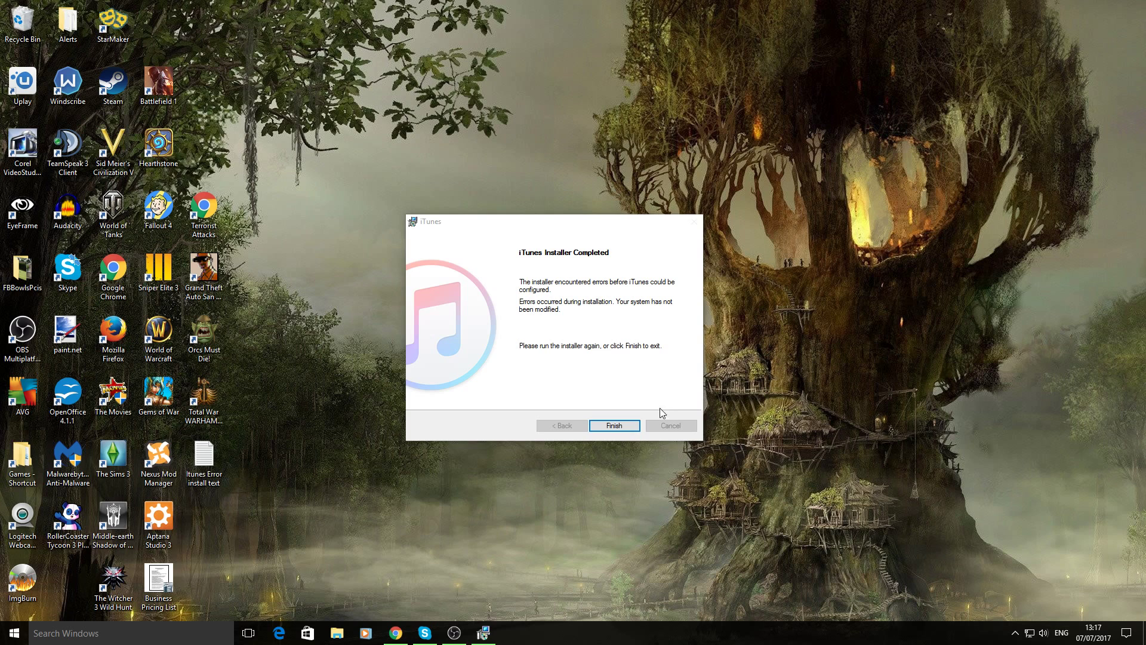
Dismiss the failed-install dialog and run iTunes64Setup from Downloads as administrator
click(615, 424)
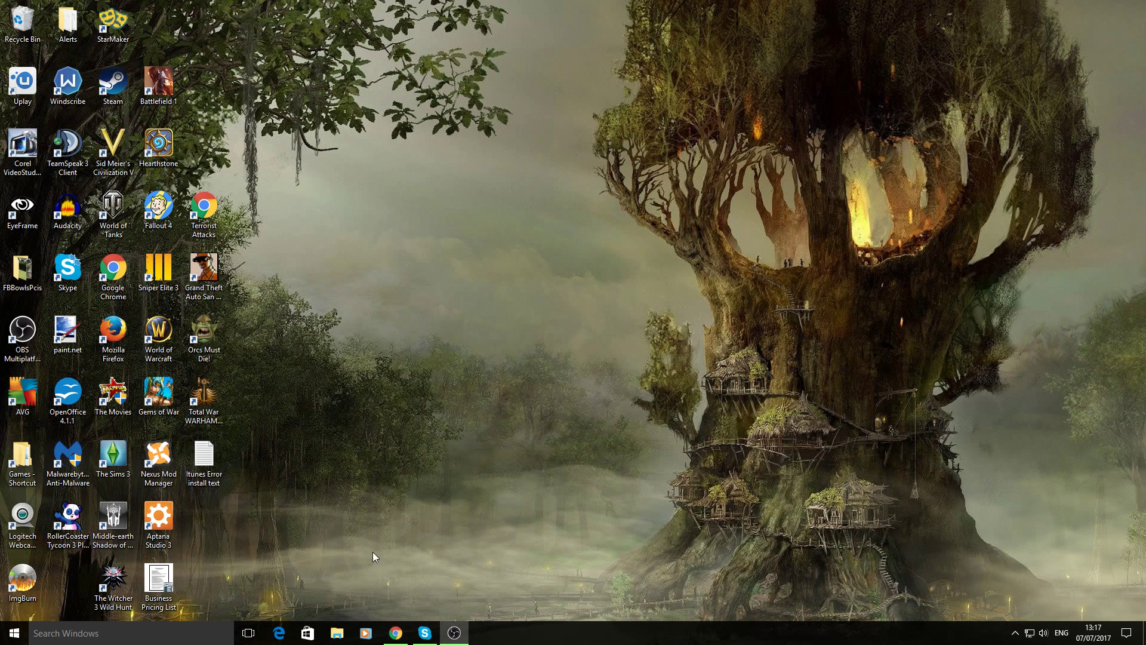
click(336, 634)
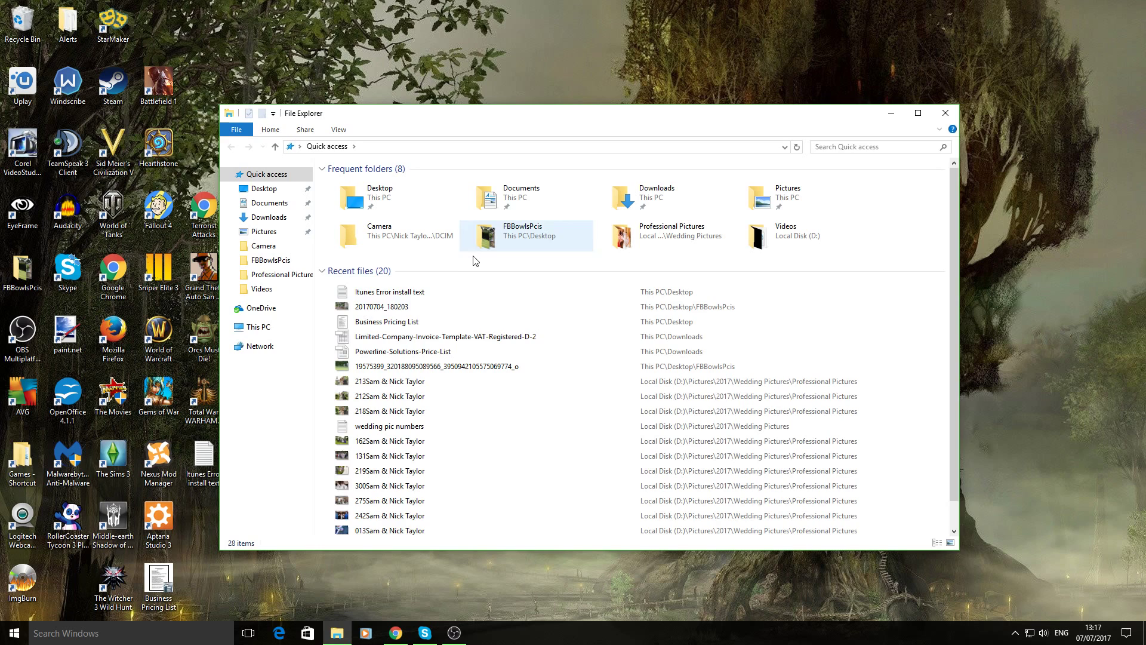
click(267, 217)
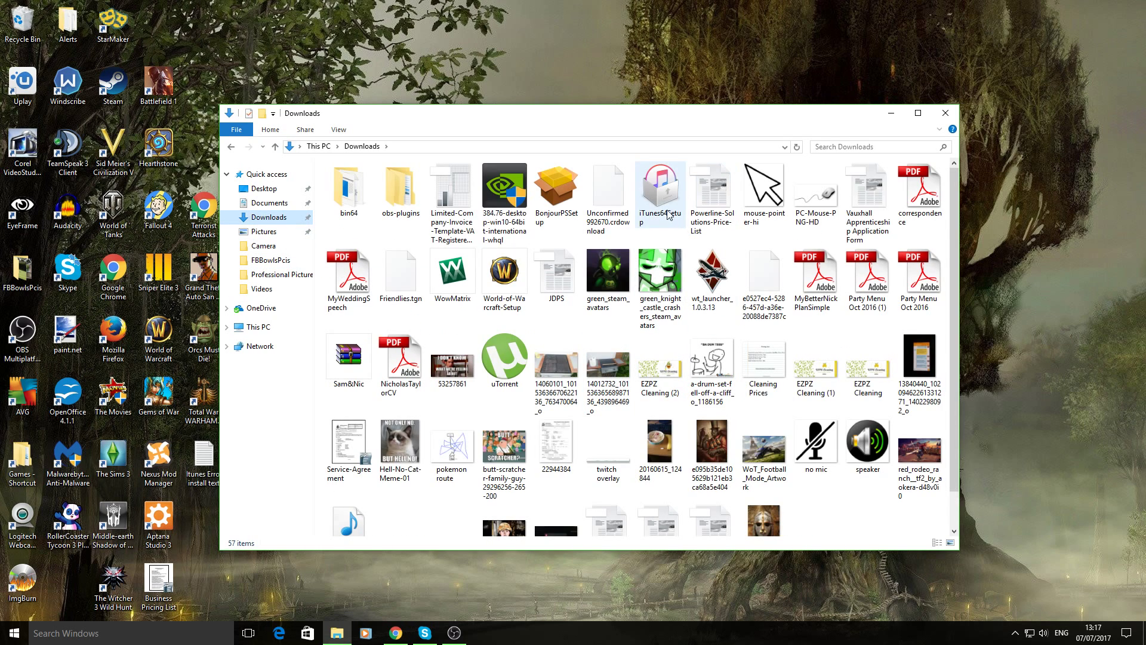
mouse_move(658, 197)
right_click(664, 201)
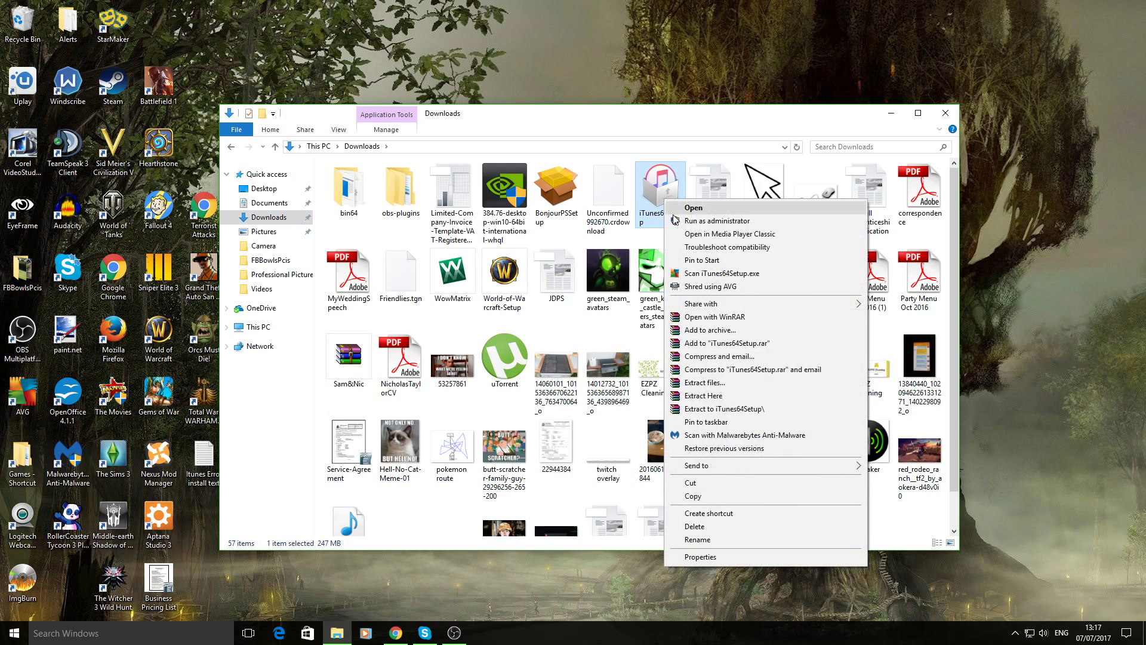
click(704, 222)
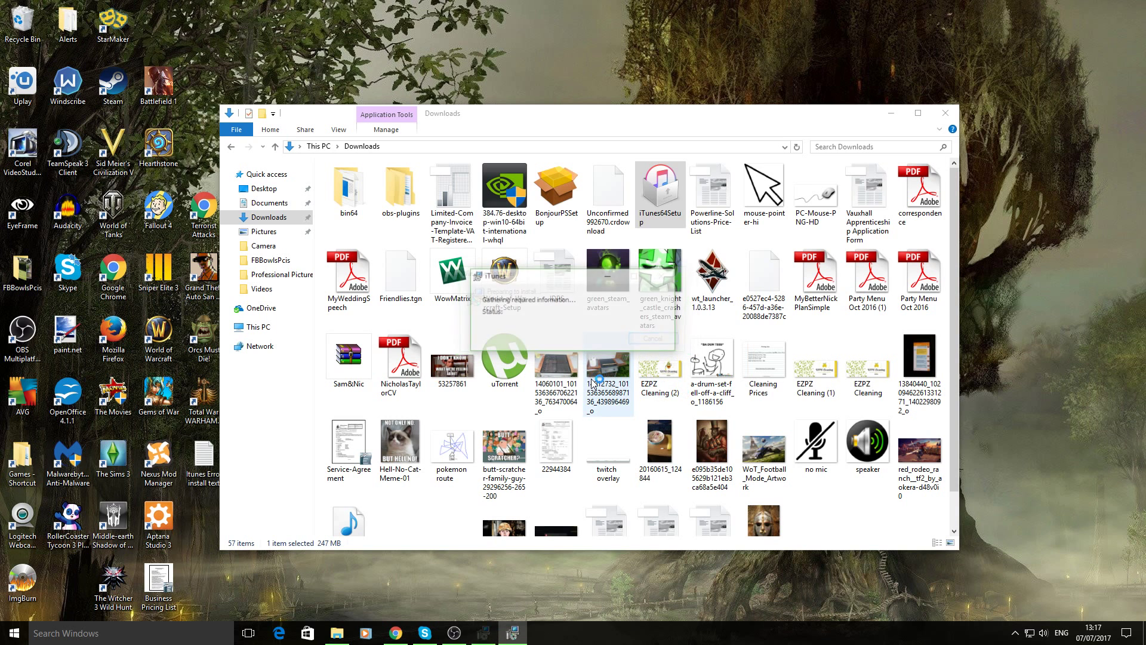
Install iTunes without making it the default audio player, then close the Downloads window
click(626, 408)
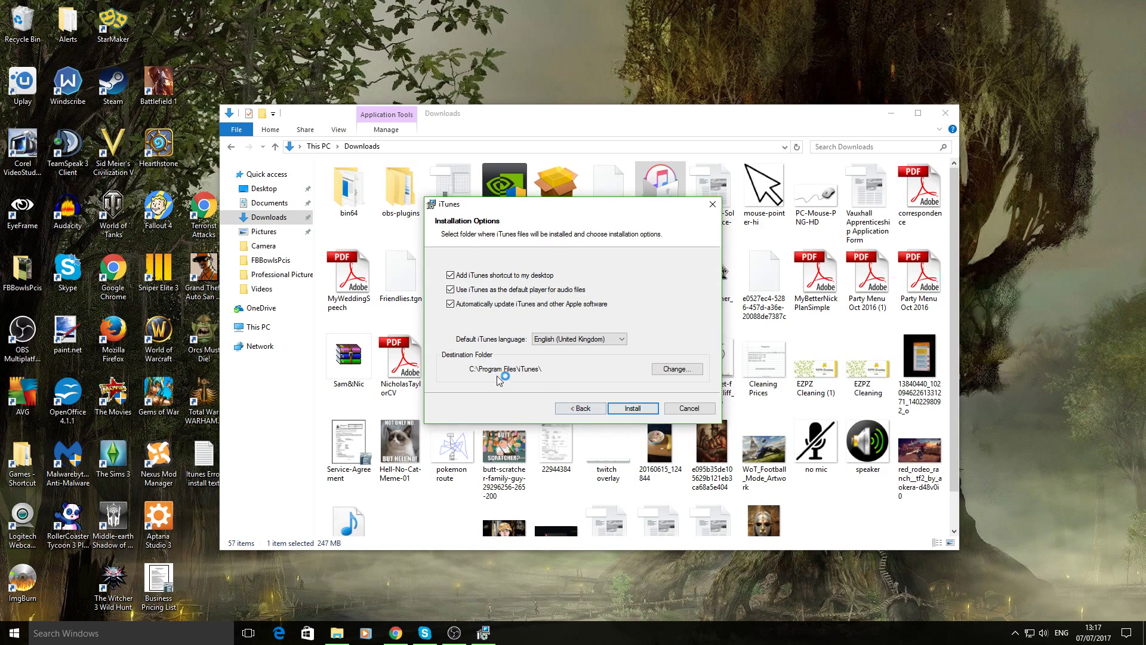
click(450, 289)
click(631, 408)
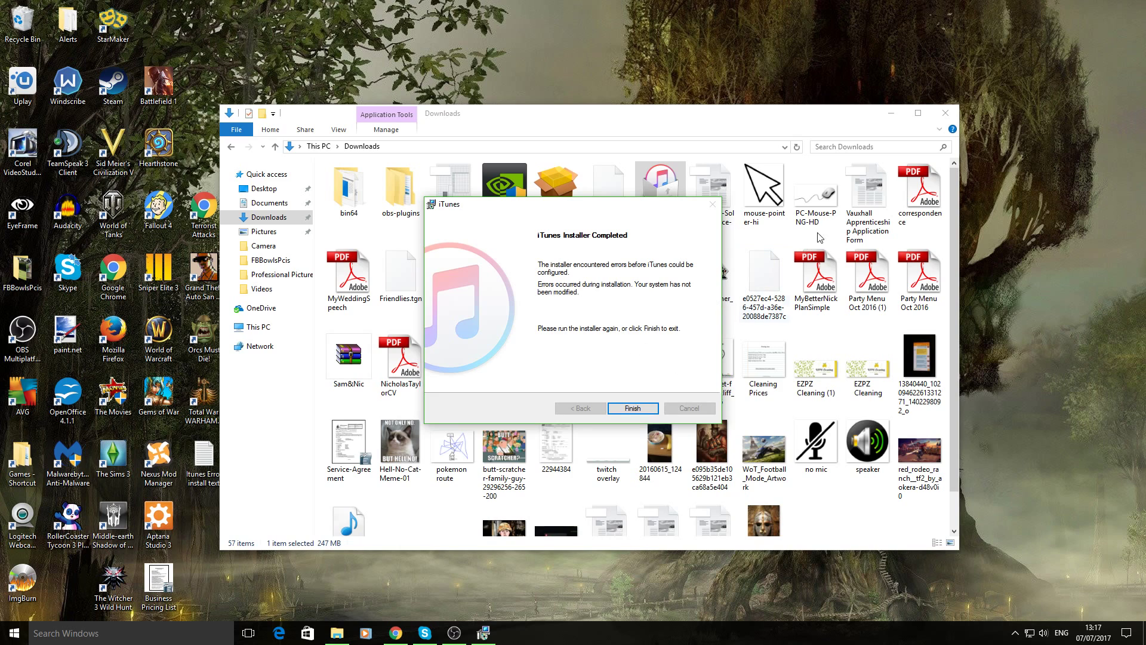
click(945, 113)
mouse_move(579, 213)
mouse_down()
mouse_move(555, 242)
mouse_move(576, 233)
mouse_up()
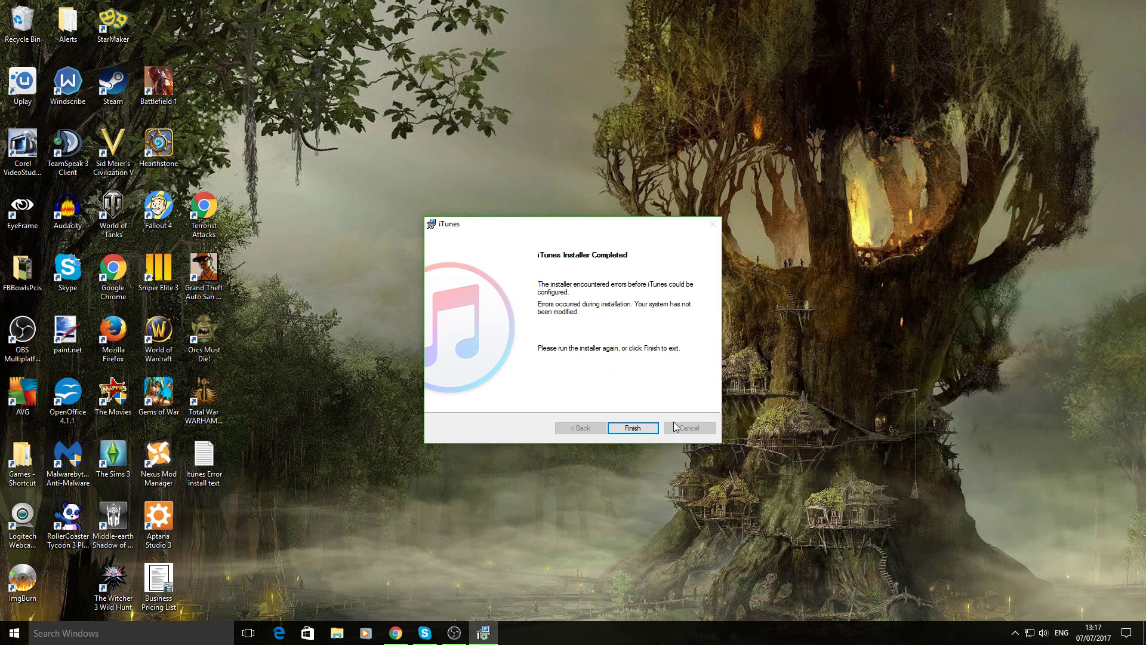
click(639, 428)
click(336, 632)
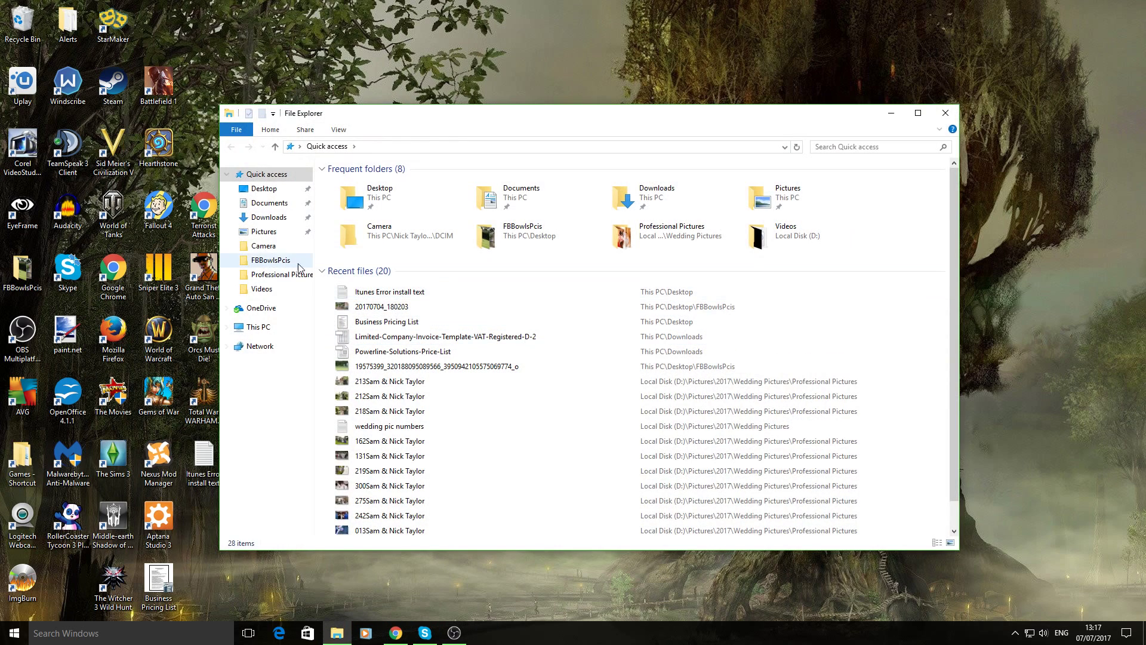
click(281, 217)
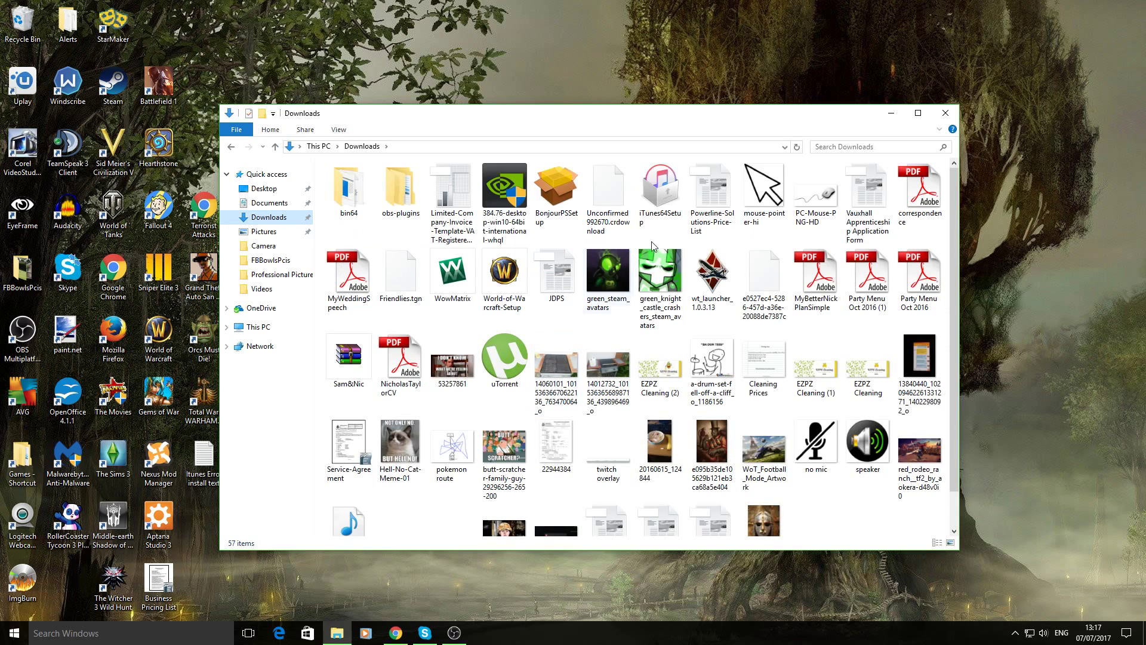
click(664, 202)
right_click(663, 201)
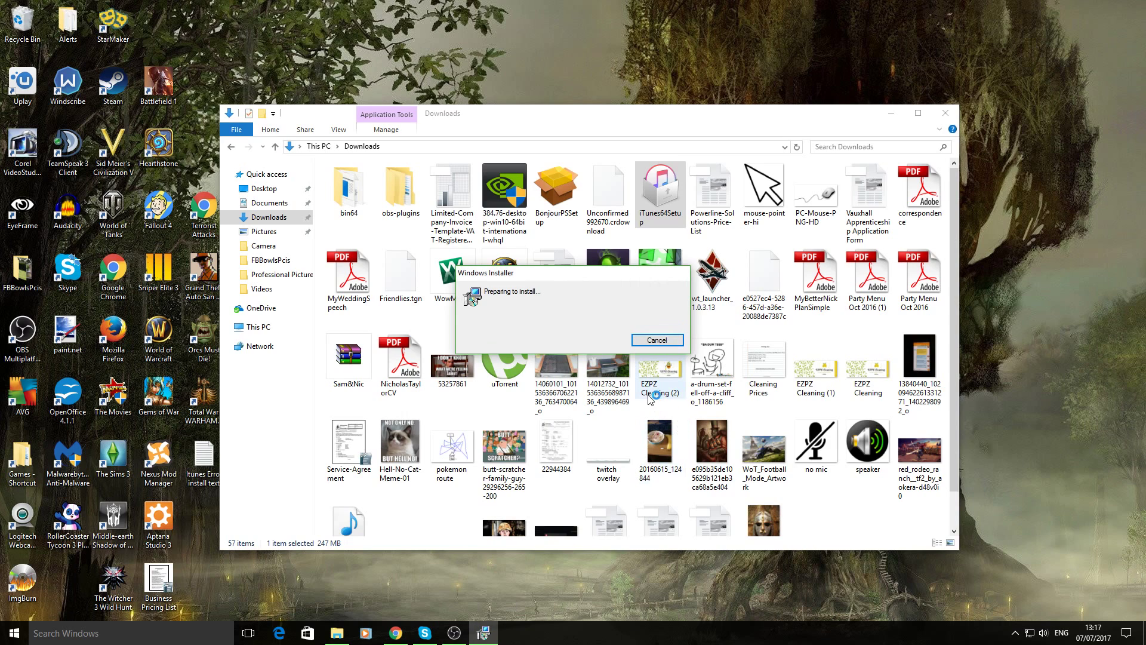
click(624, 410)
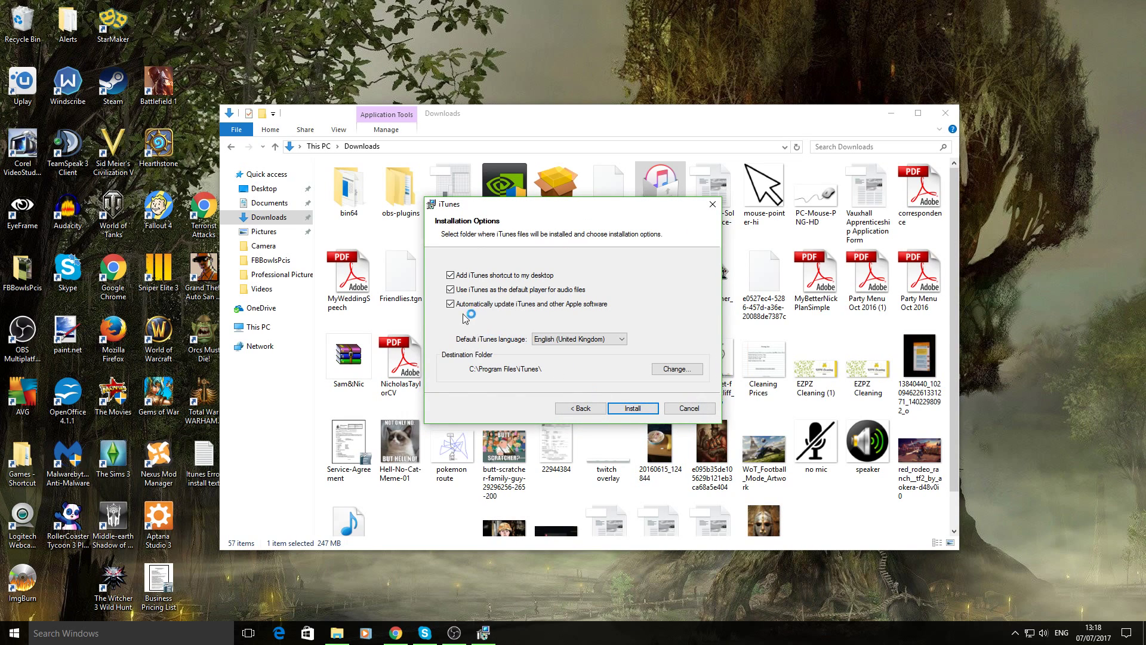
click(627, 409)
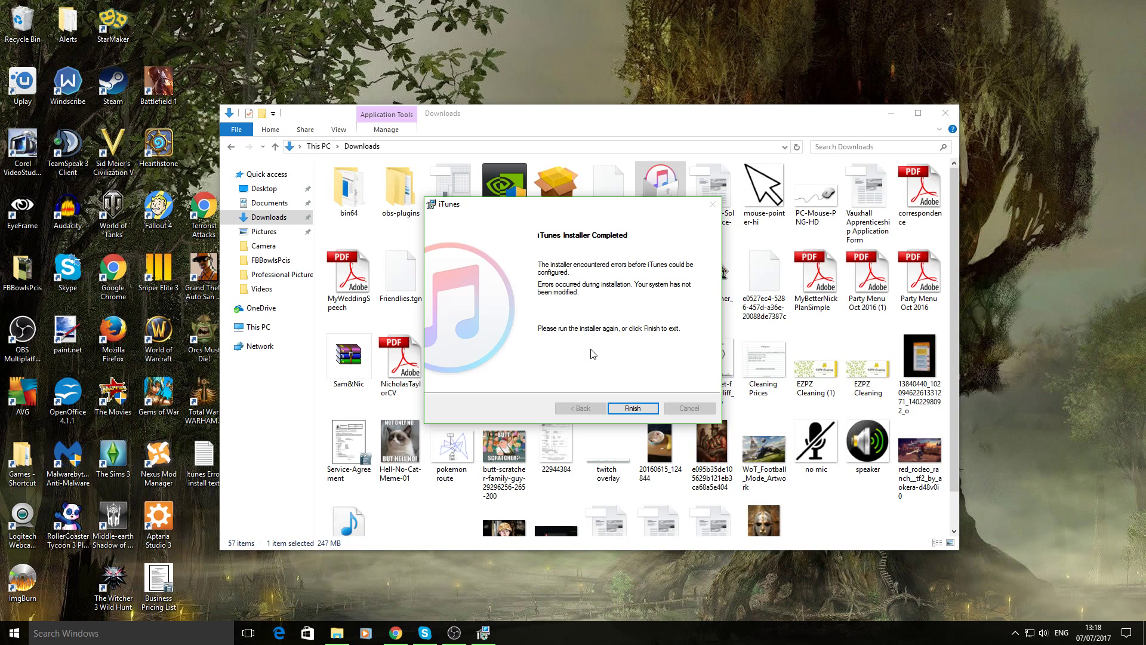
drag(681, 205, 716, 227)
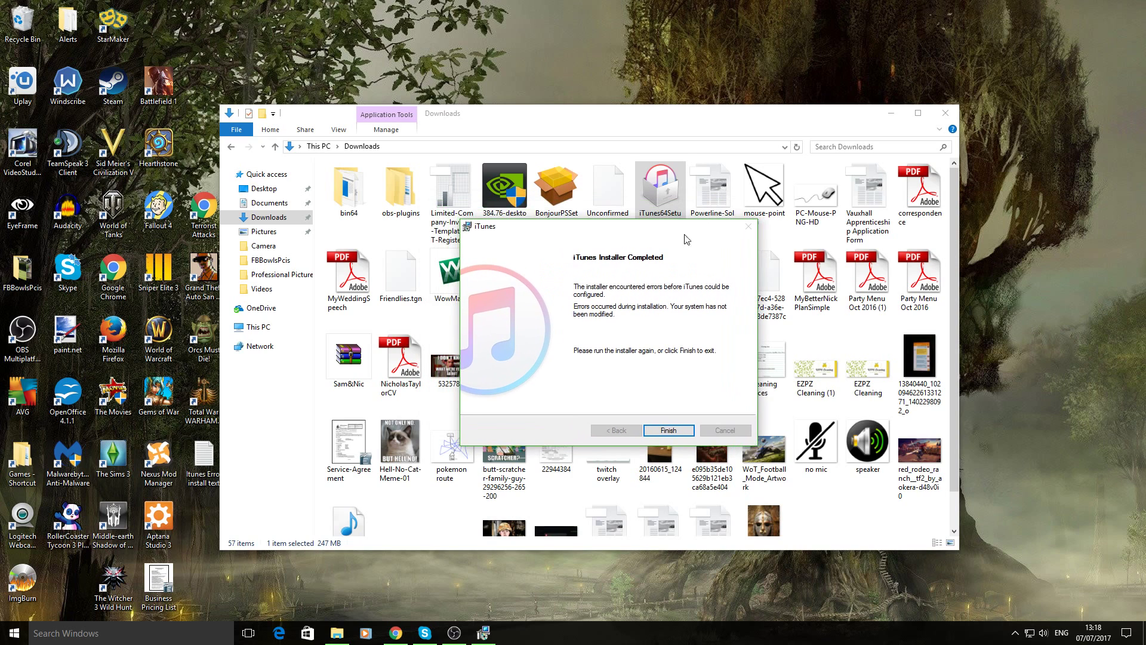
click(956, 117)
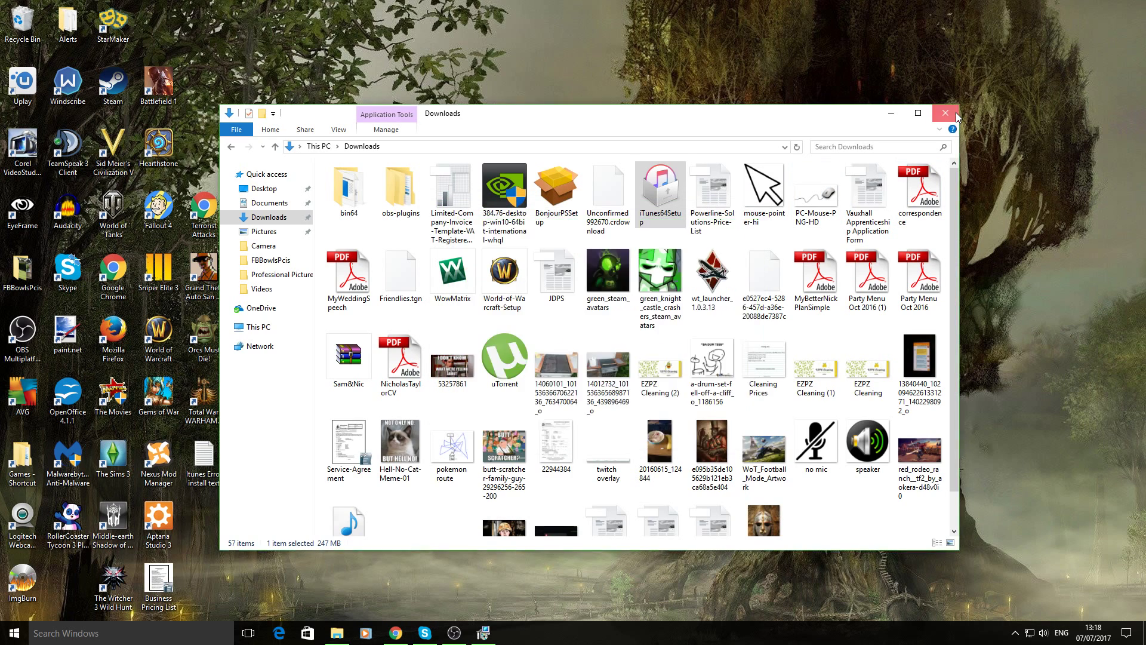
drag(653, 228, 730, 214)
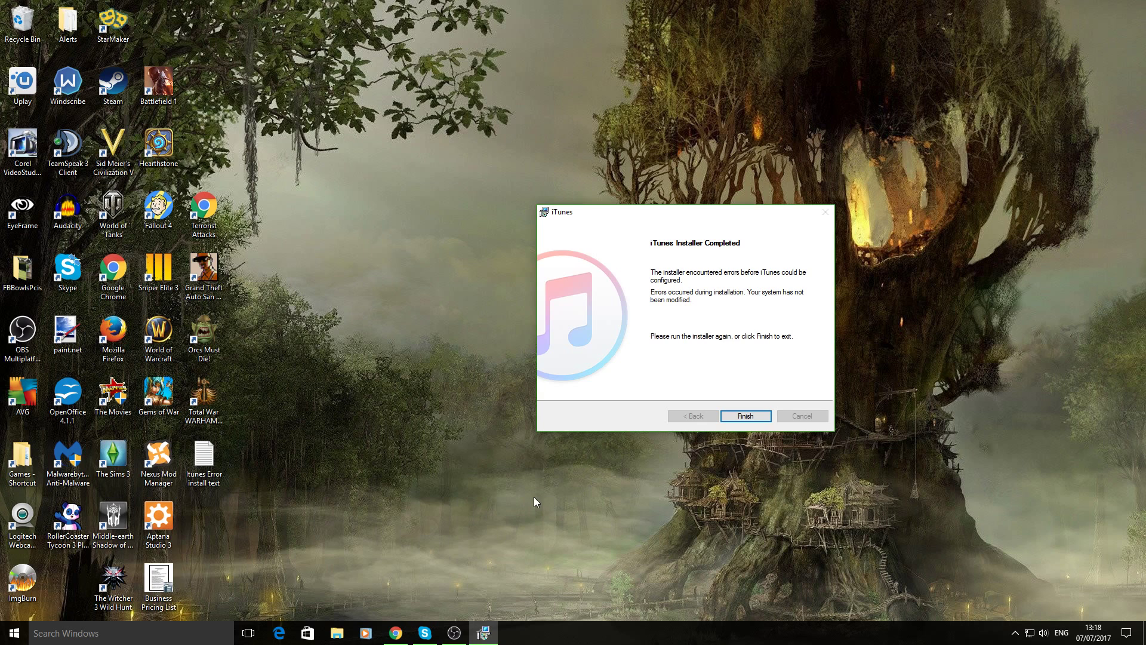
Browse through This PC and Local Disk (C:) > Users into your own profile folder
click(336, 634)
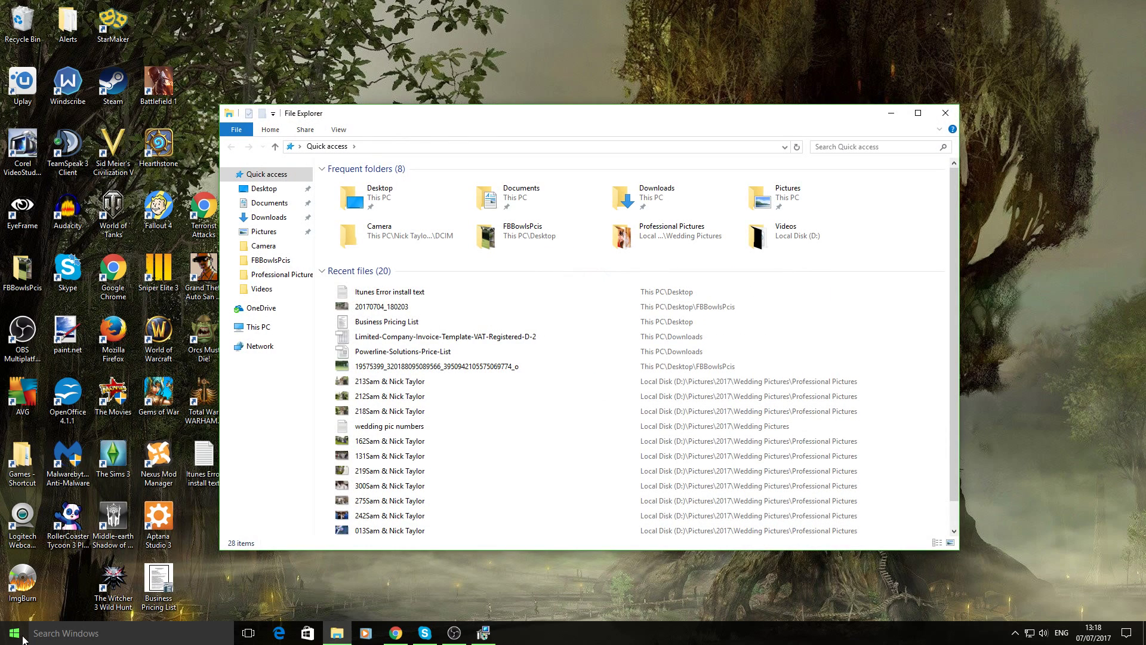
click(47, 631)
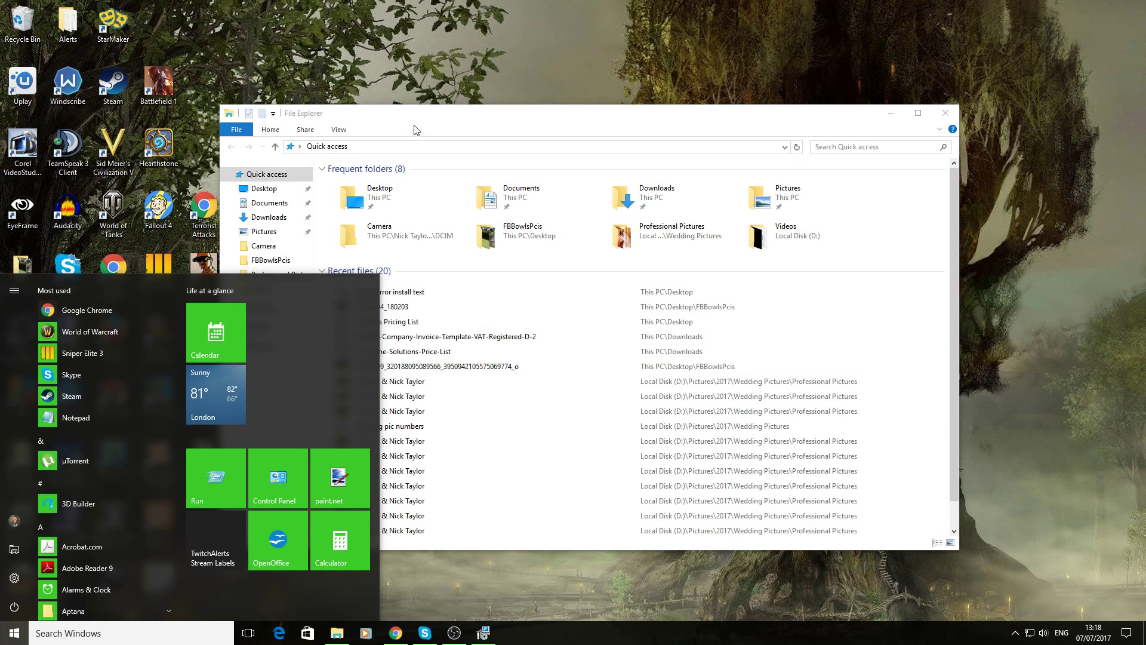
click(439, 125)
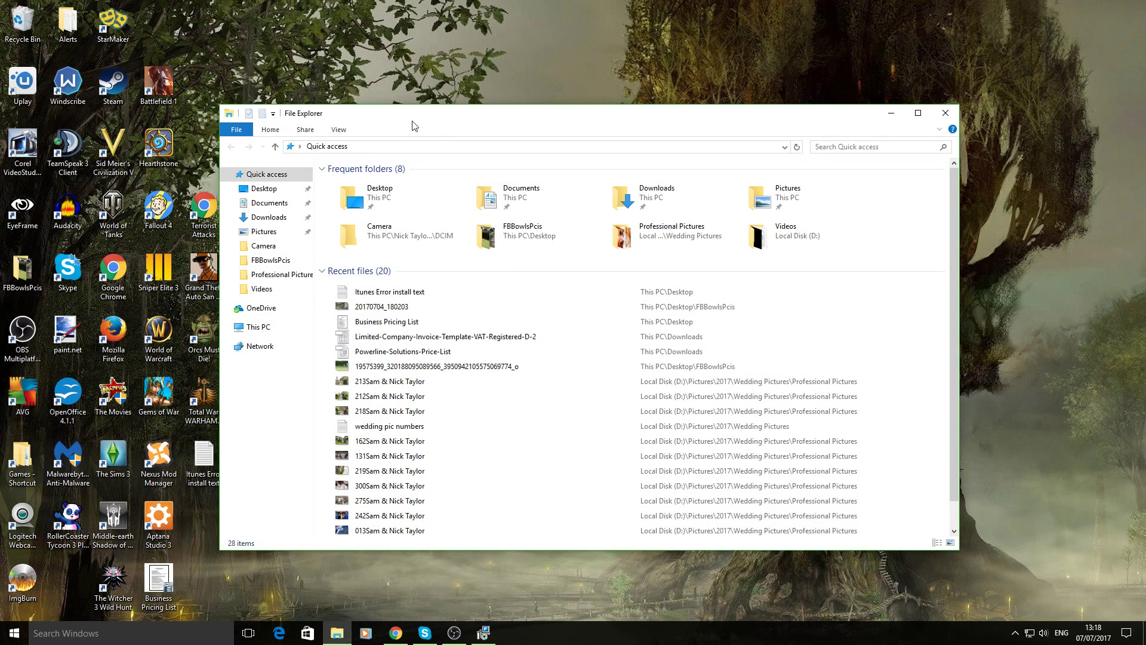
click(227, 326)
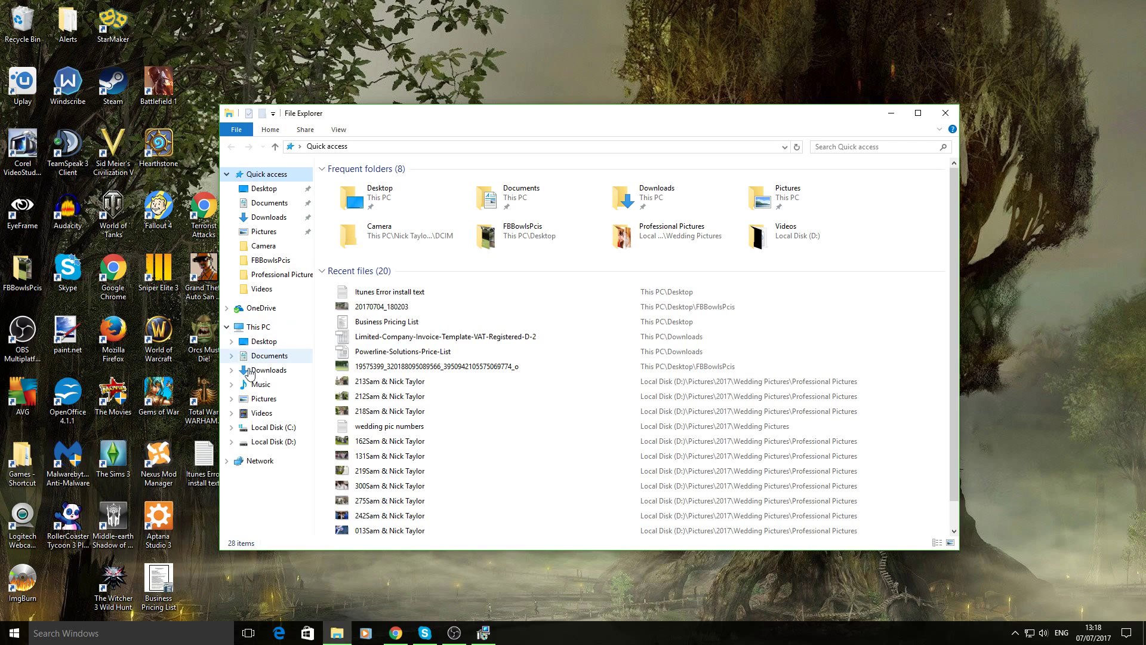
click(273, 427)
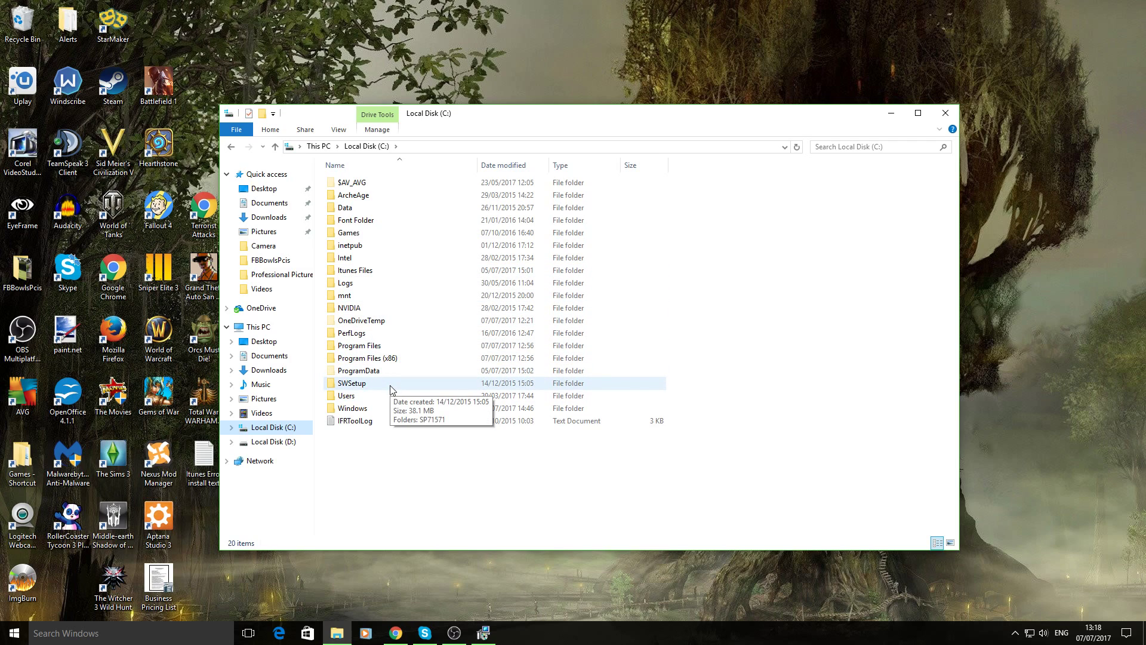
double_click(356, 398)
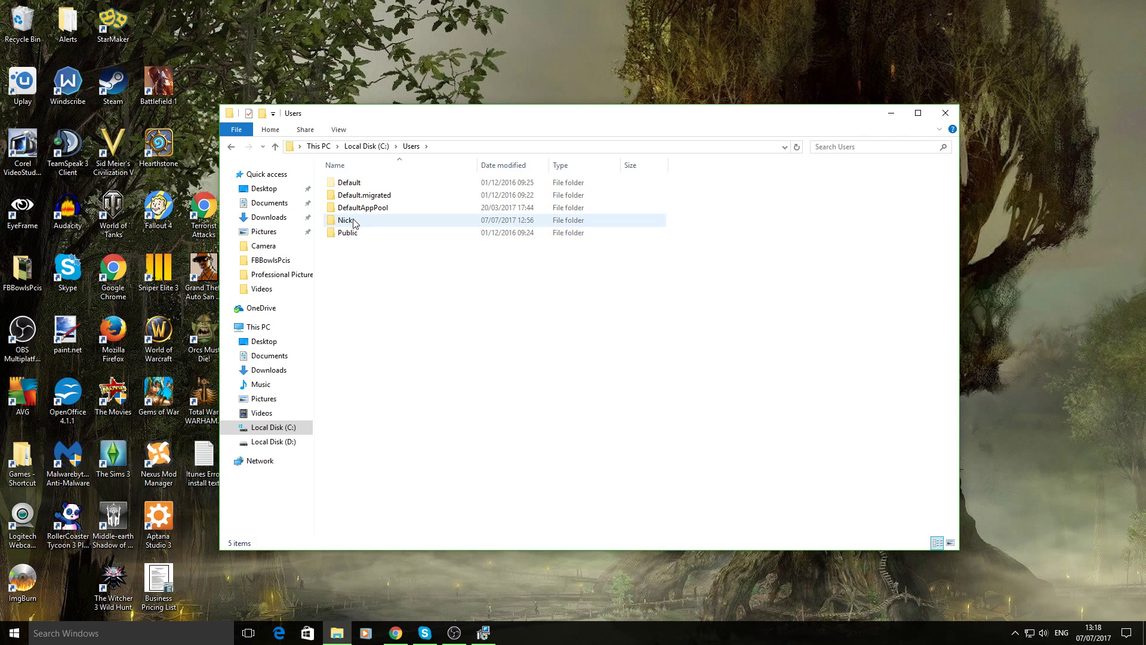
double_click(354, 222)
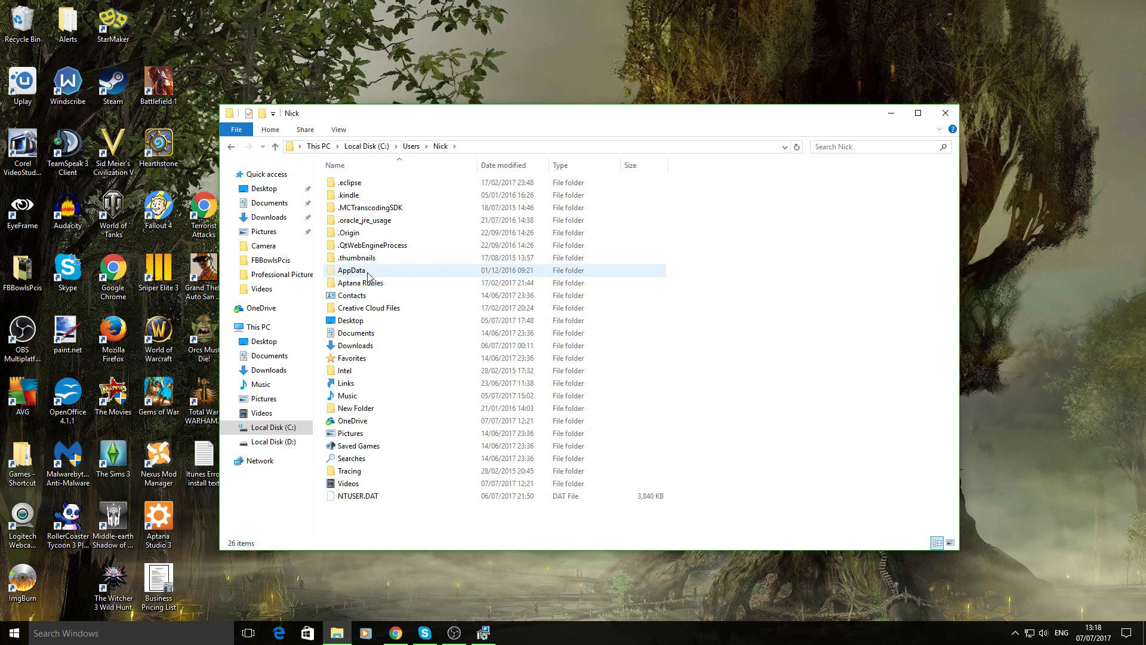
Check the View options so hidden items like AppData are shown in the profile folder
click(336, 131)
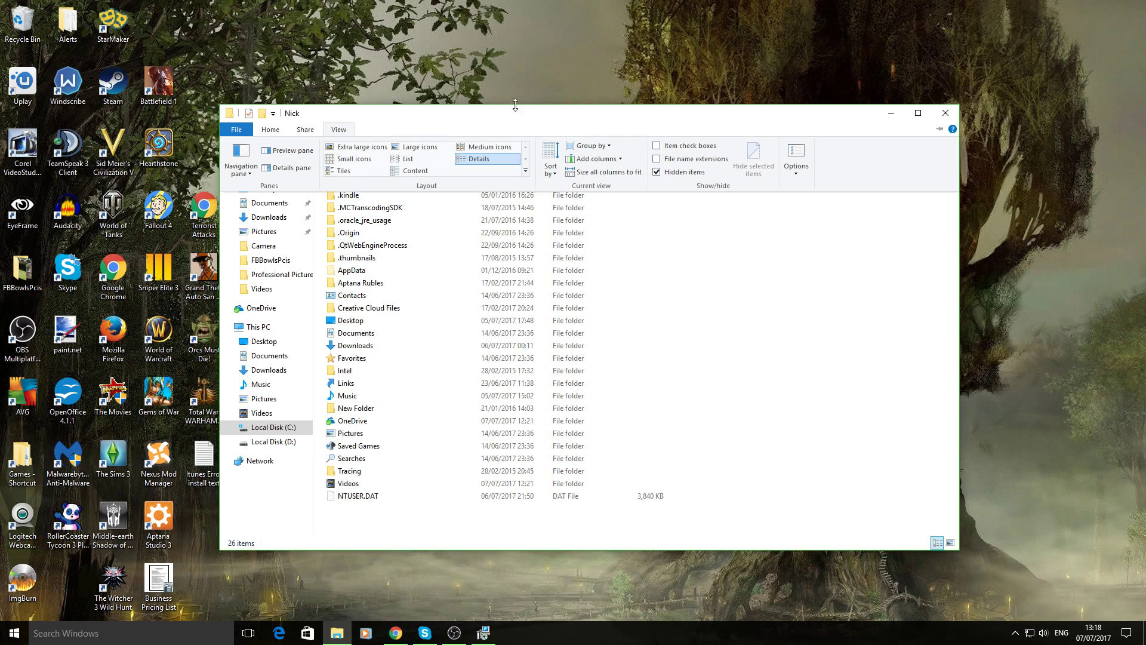
click(400, 122)
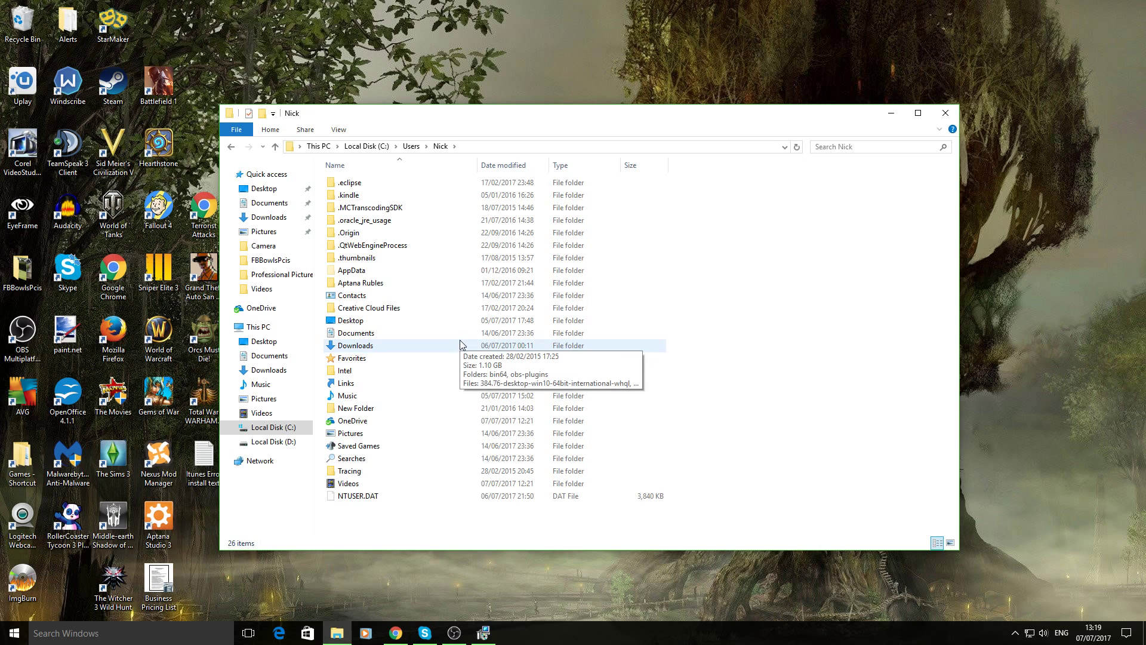
Open AppData, then Local, then the Temp folder
double_click(352, 270)
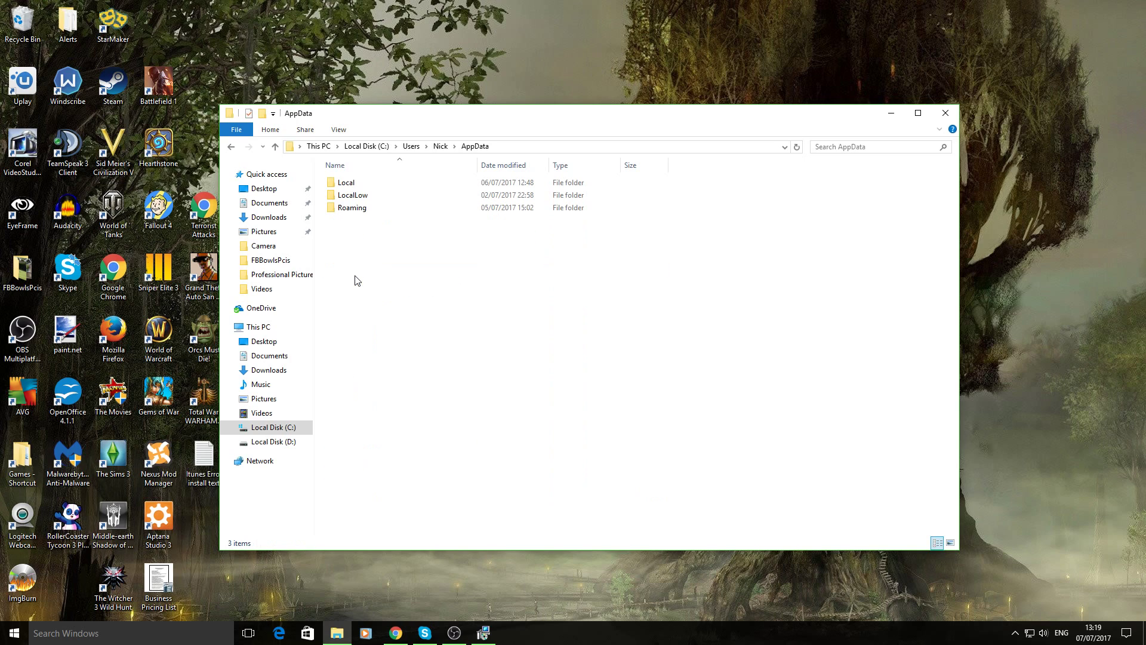
double_click(351, 186)
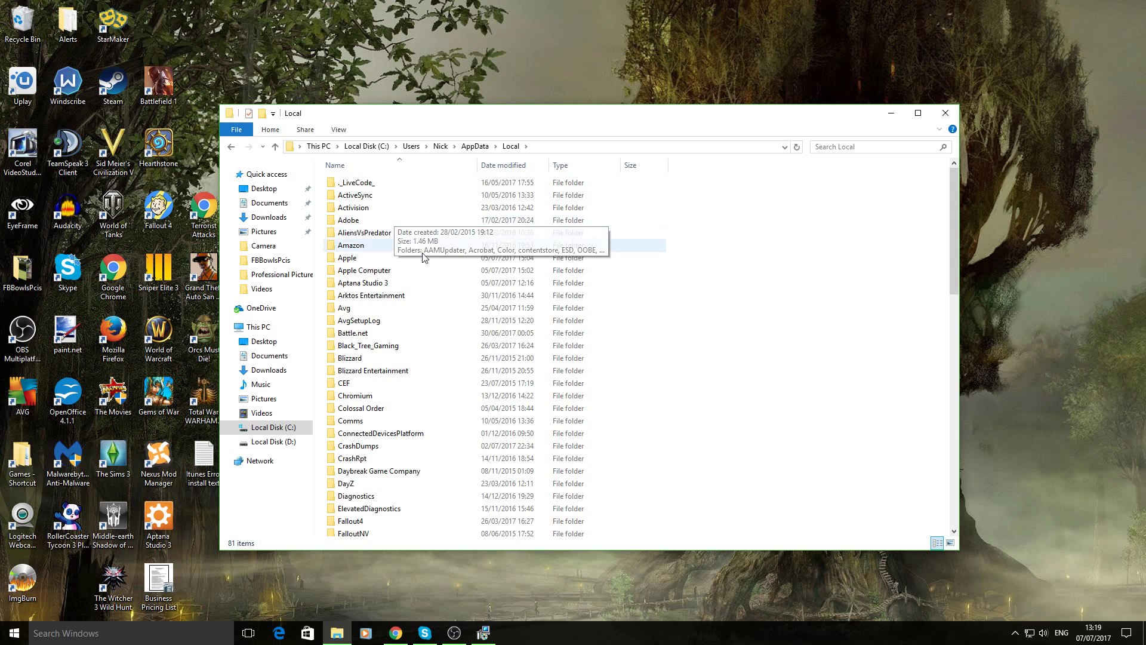
scroll(433, 274, down, 4)
scroll(438, 282, down, 14)
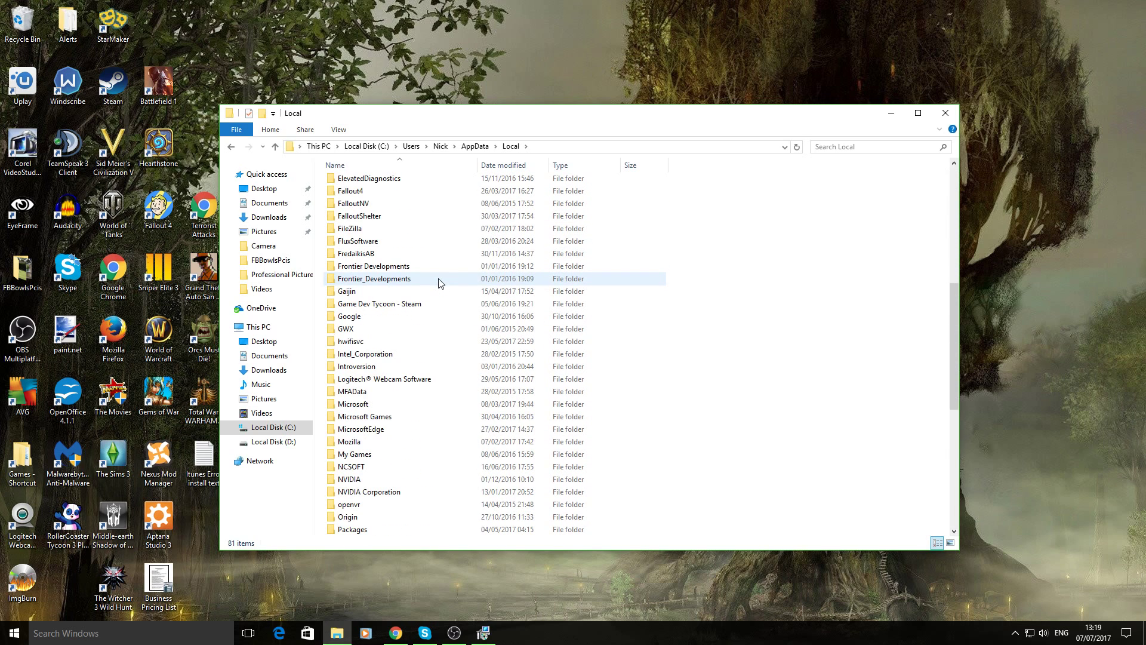
scroll(439, 283, down, 3)
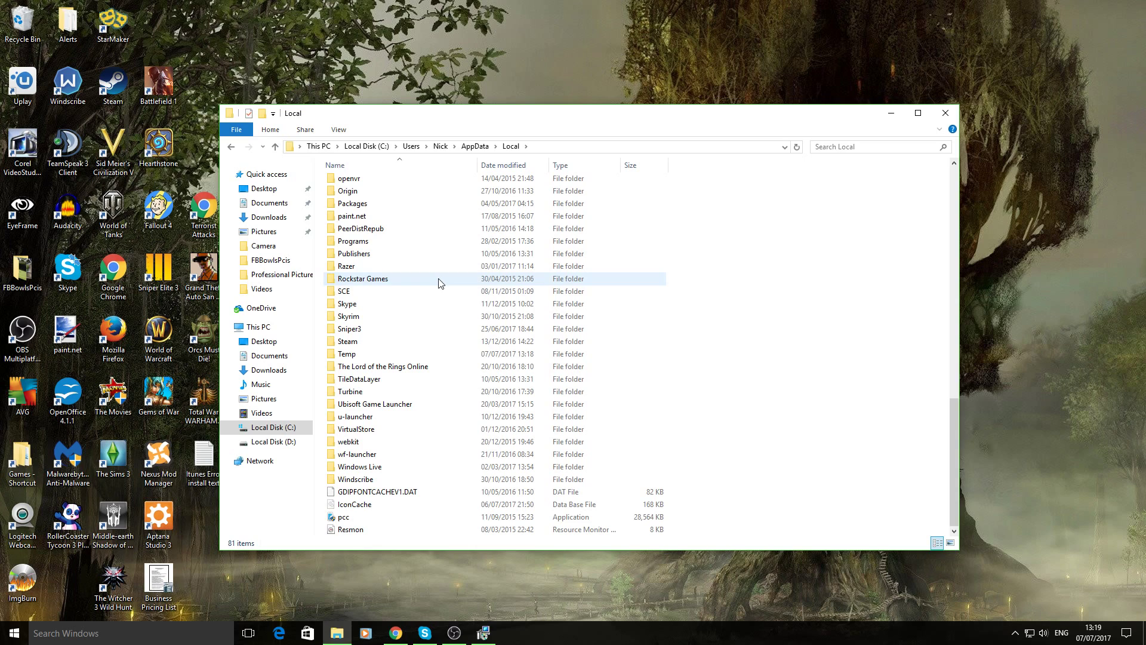
double_click(386, 357)
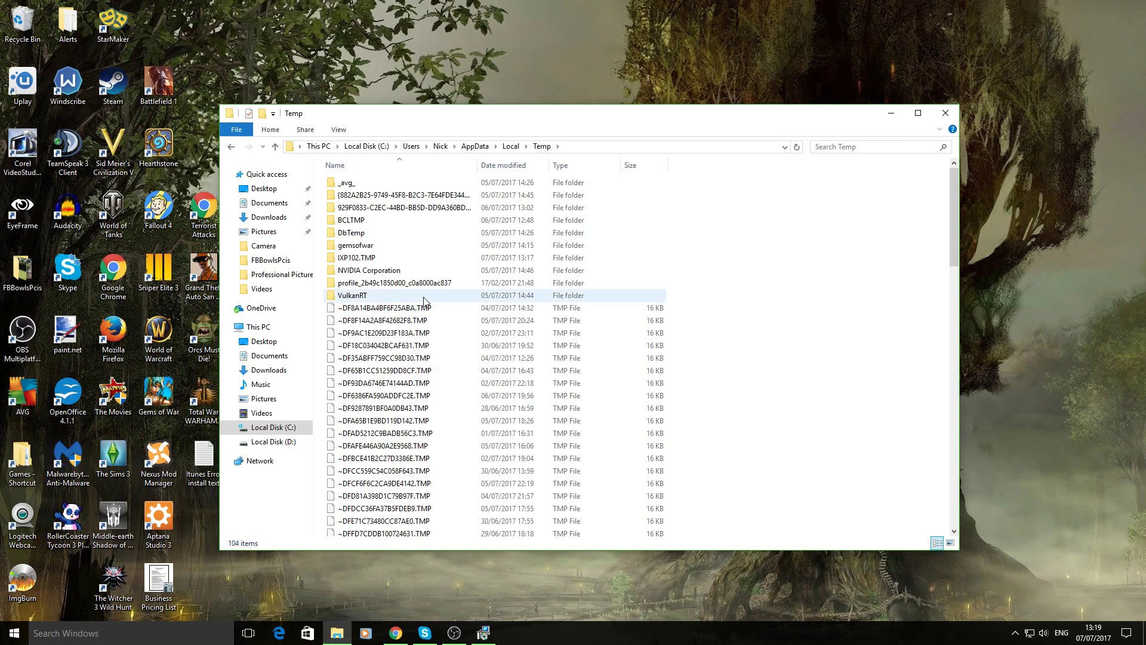
Scroll the Temp listing to locate the IXP102.TMP folder
scroll(442, 286, down, 8)
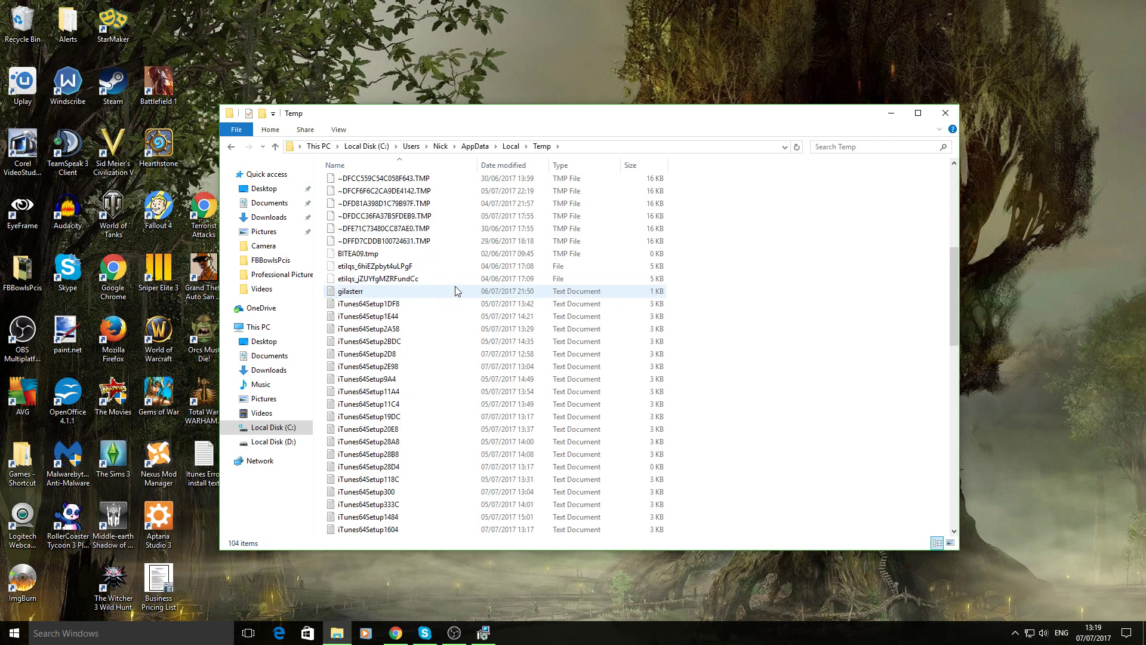
scroll(455, 285, down, 4)
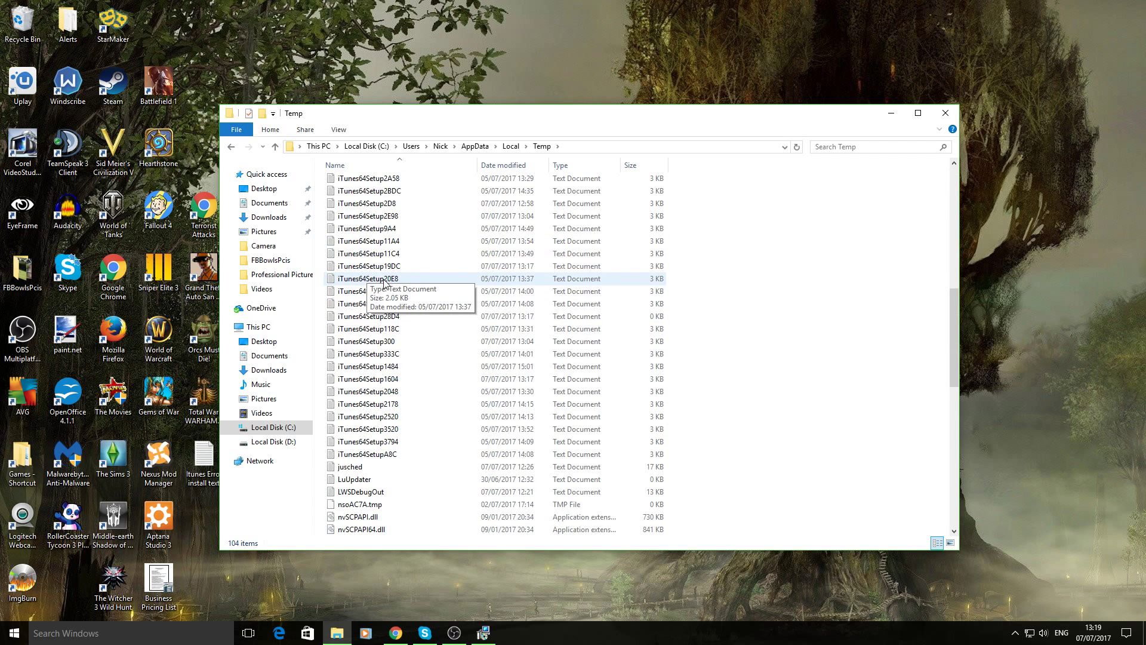
scroll(385, 287, up, 2)
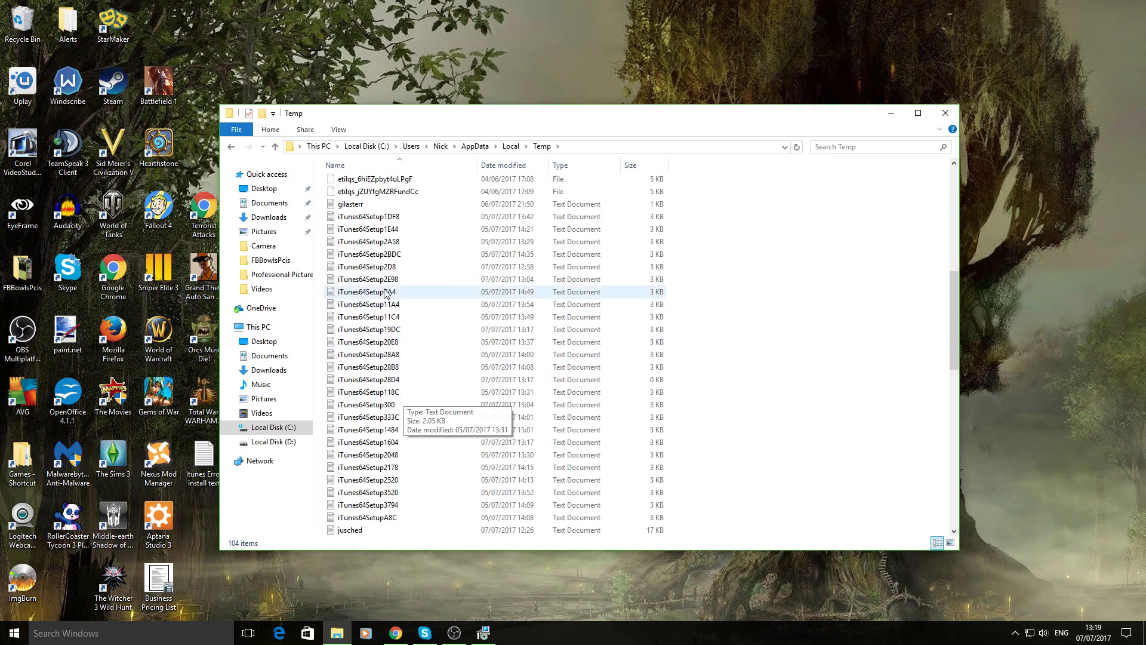
scroll(410, 382, down, 5)
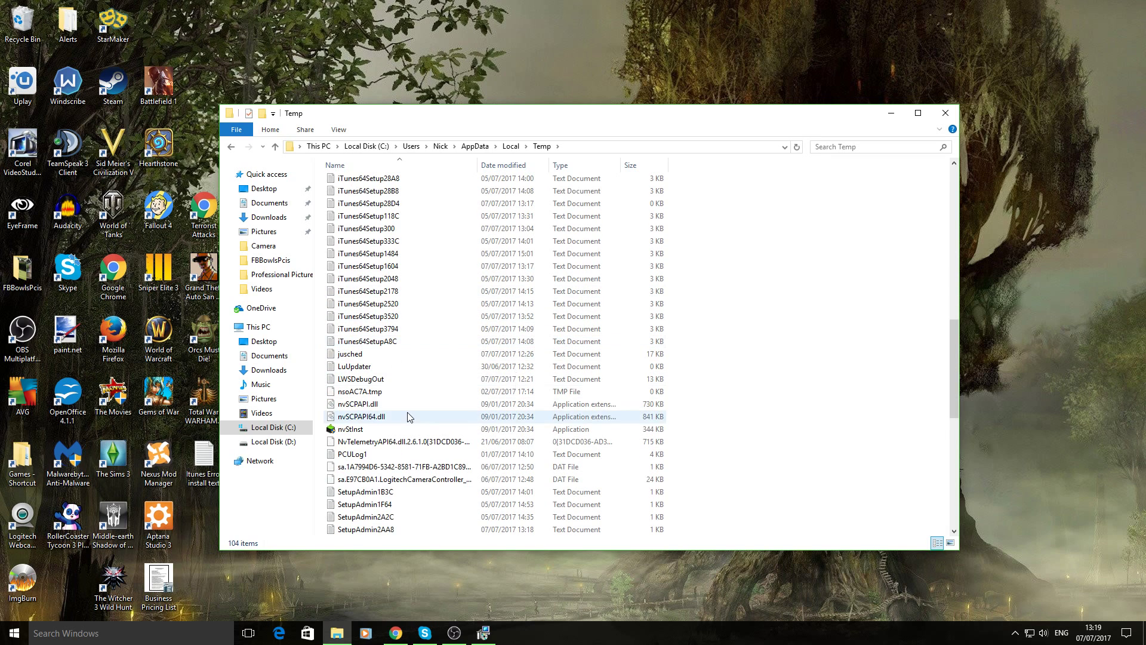
scroll(410, 417, up, 10)
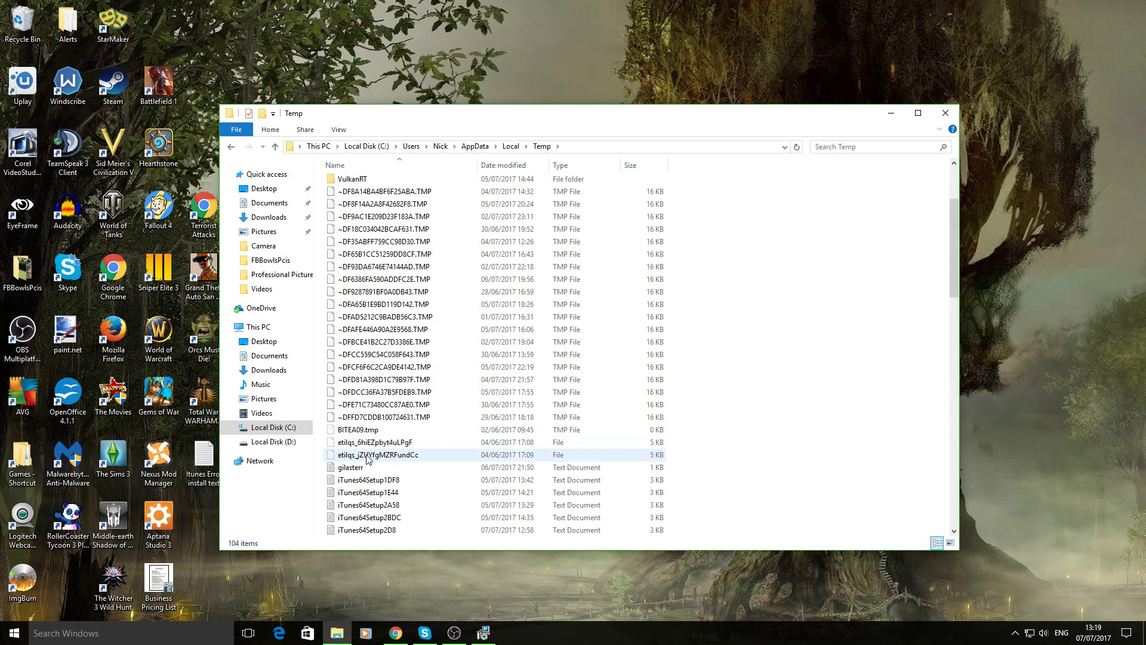
scroll(369, 459, up, 3)
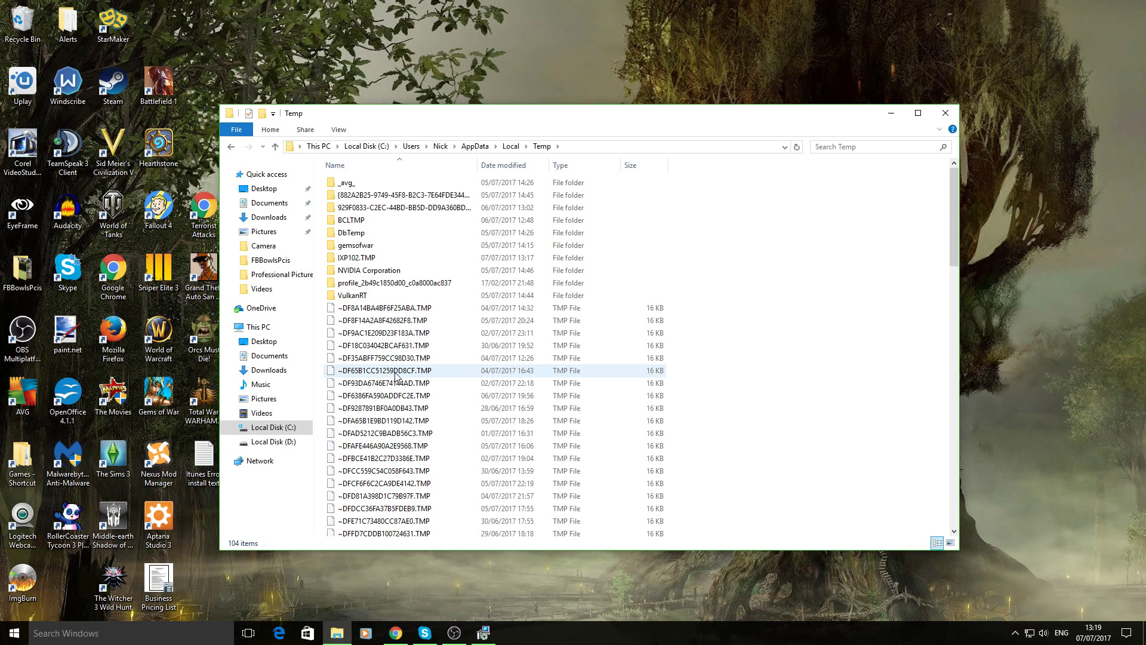
mouse_move(359, 264)
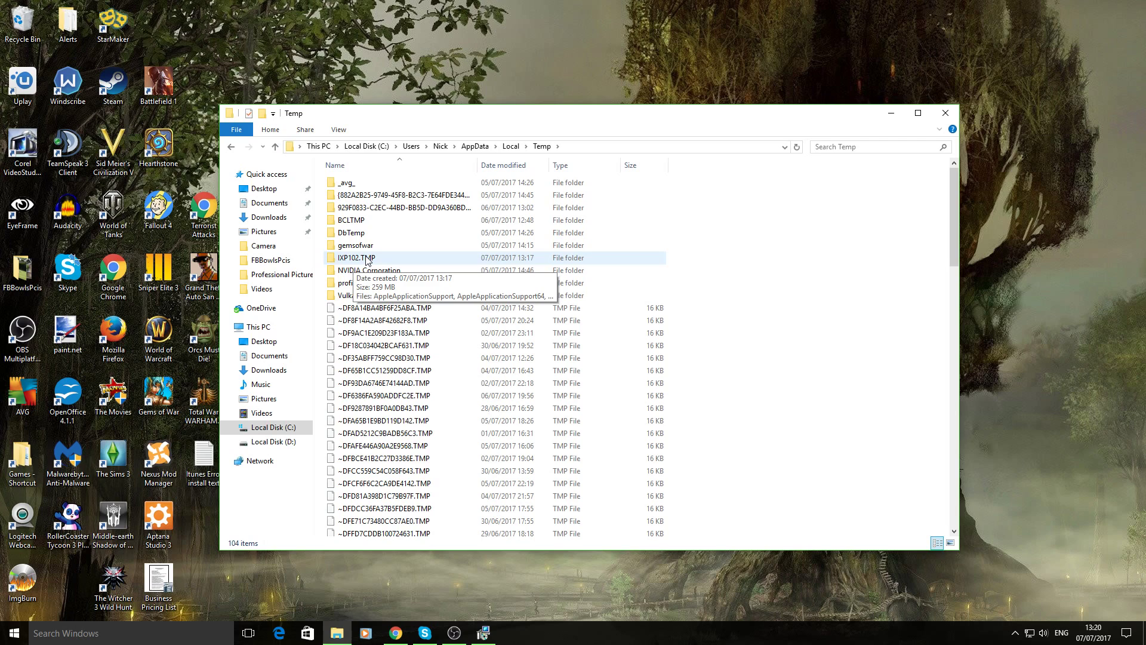
Open IXP102.TMP and copy all seven Apple installer files
double_click(366, 259)
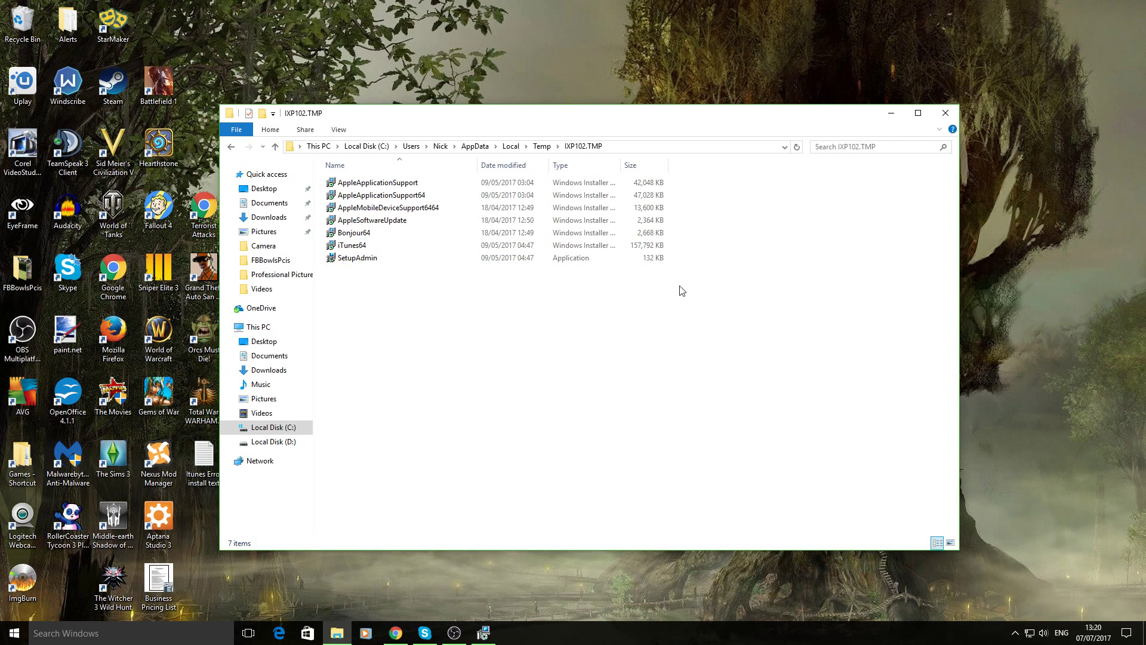
drag(320, 175, 708, 322)
click(376, 296)
drag(378, 120, 412, 116)
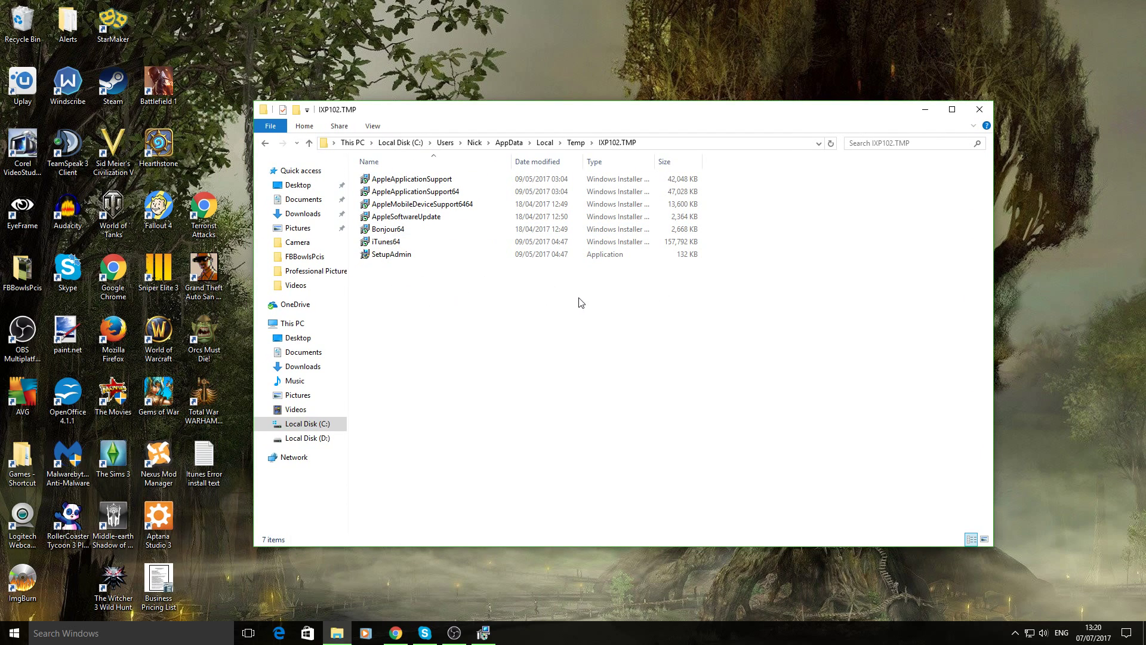
drag(582, 302, 367, 175)
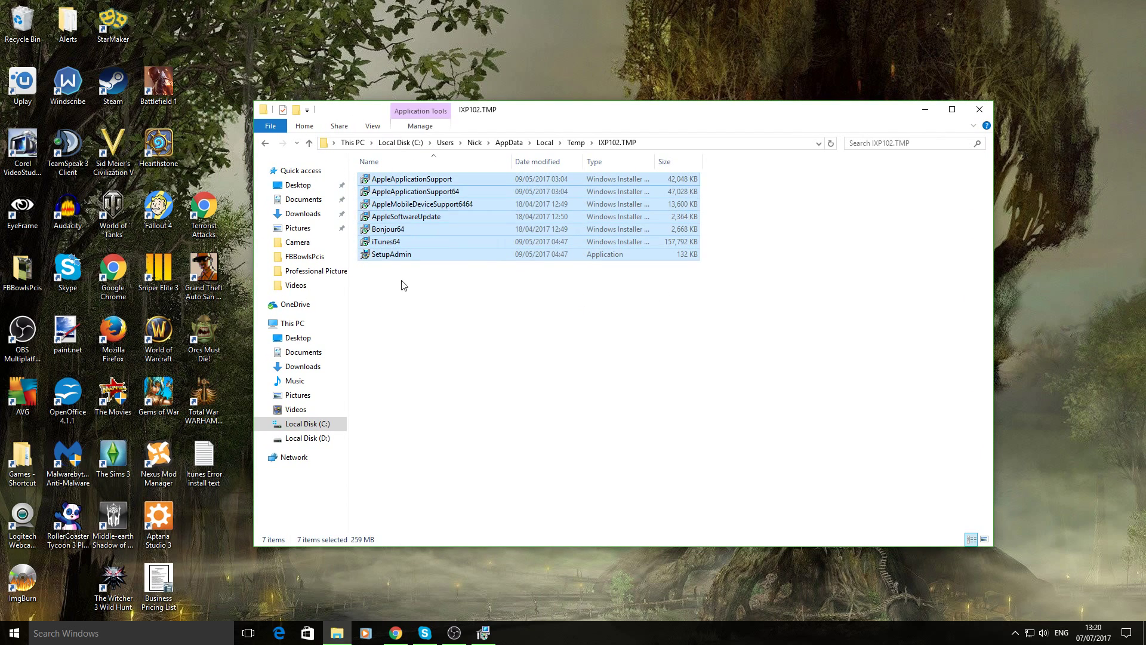
right_click(389, 243)
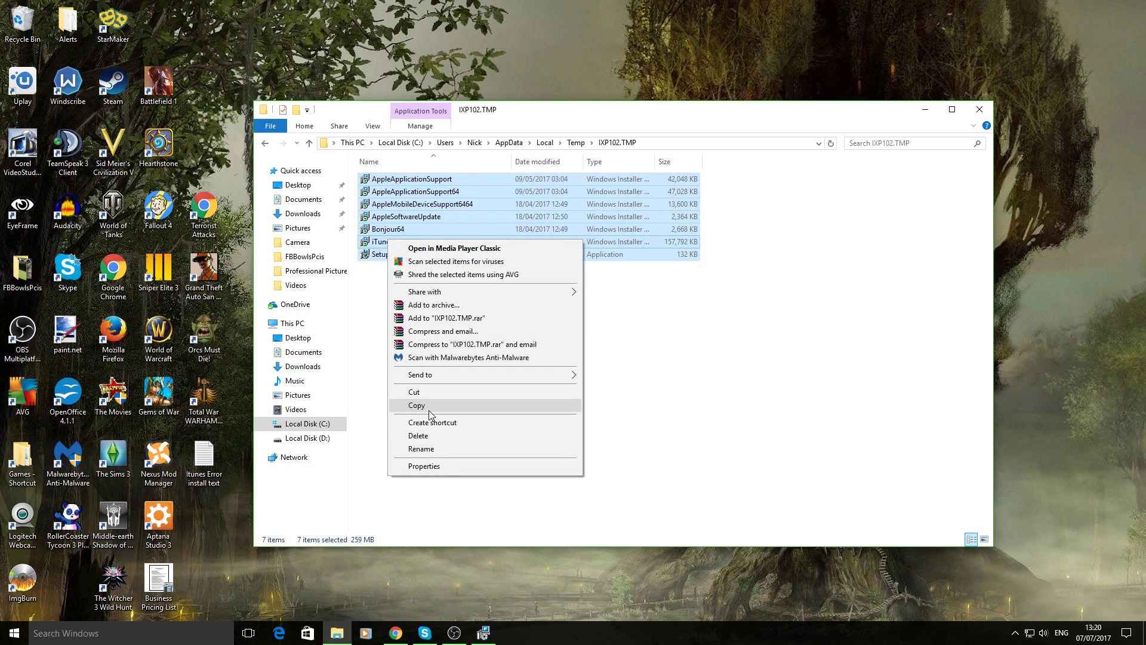
click(429, 406)
click(391, 396)
Go to Local Disk (C:) and open the Itunes Files folder holding the installers
drag(427, 113, 372, 120)
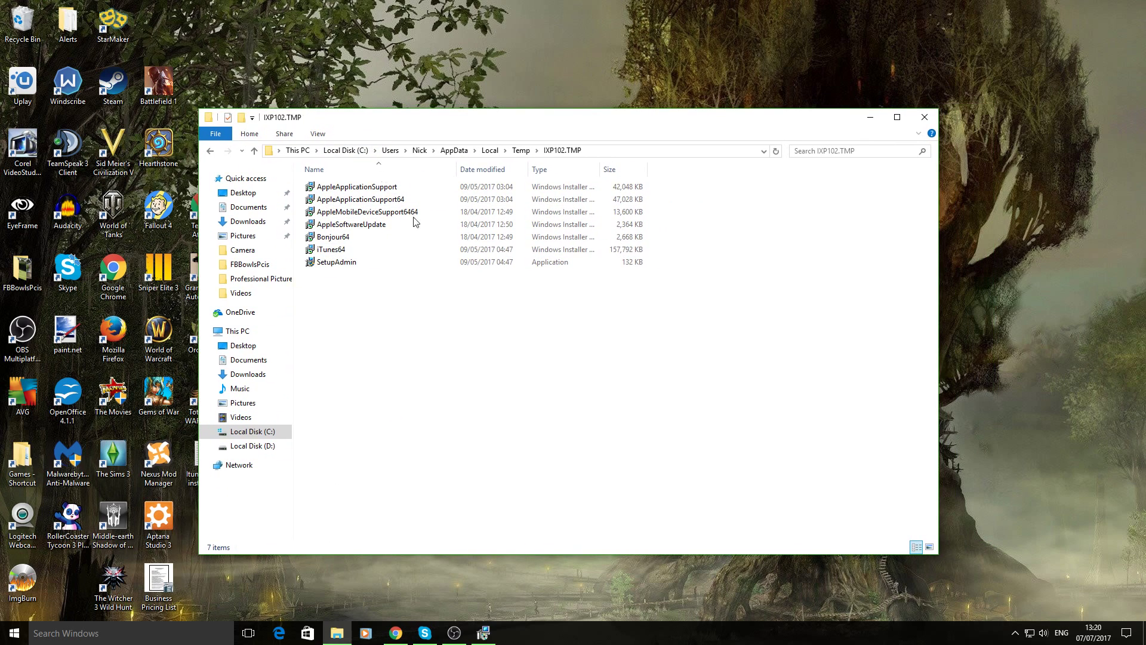
click(256, 432)
click(332, 401)
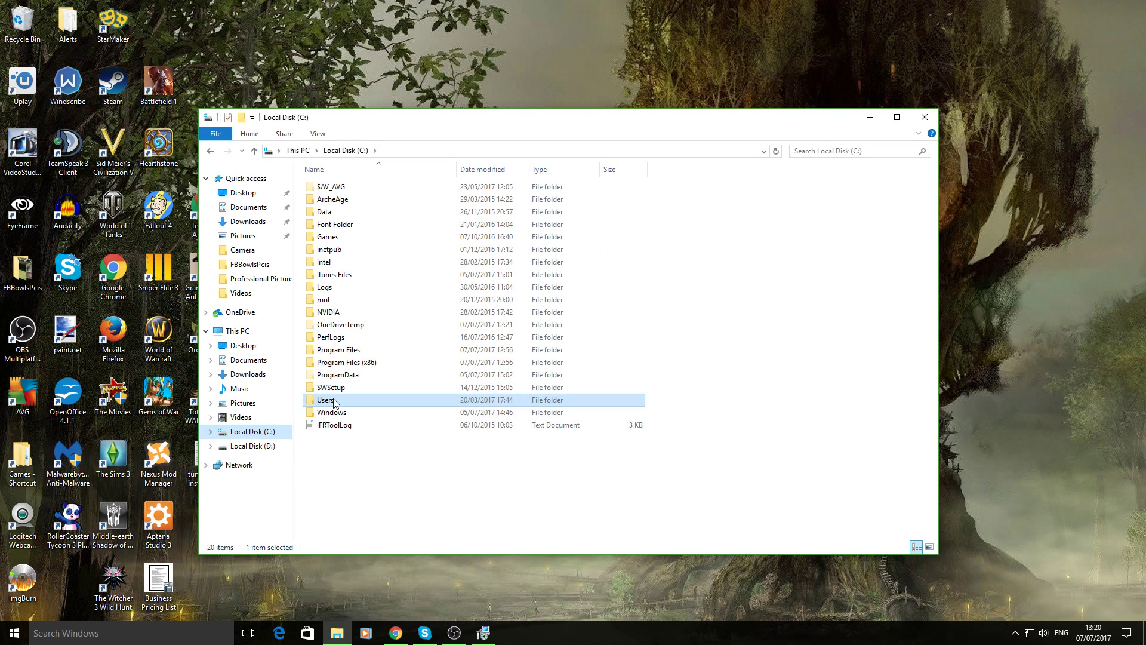
double_click(348, 278)
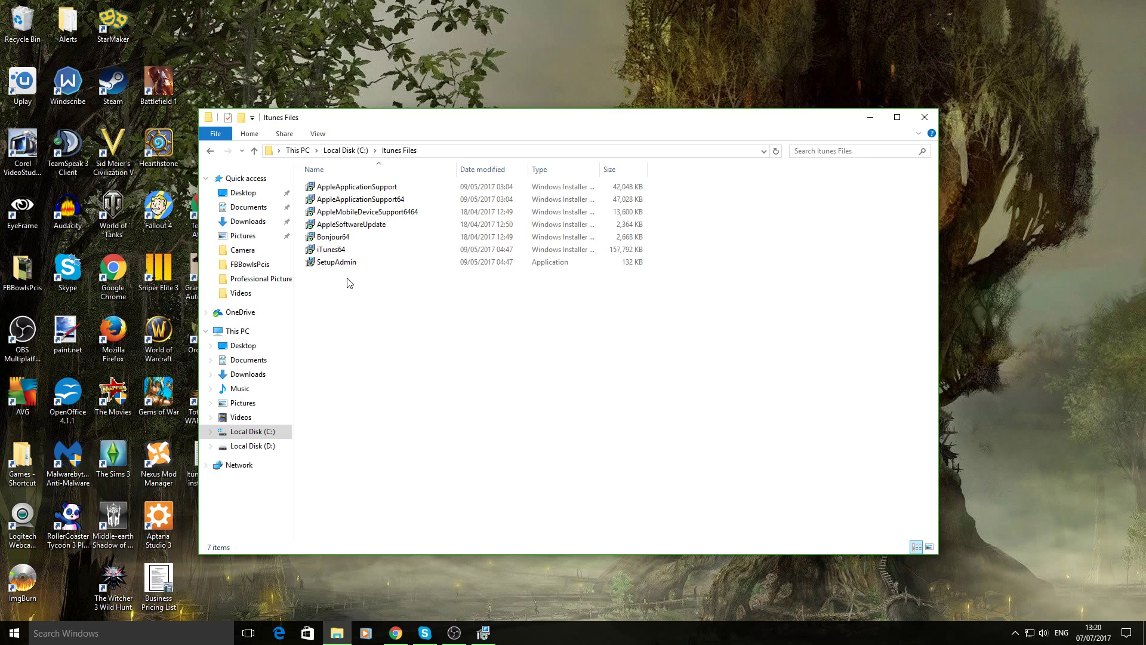
click(209, 153)
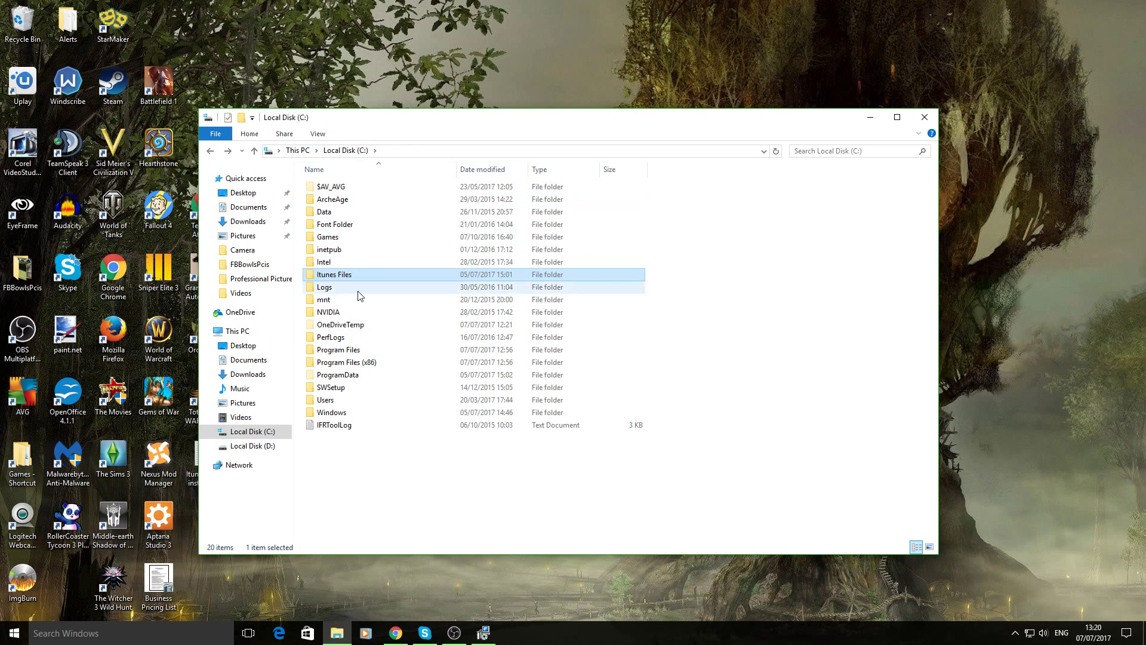
double_click(330, 277)
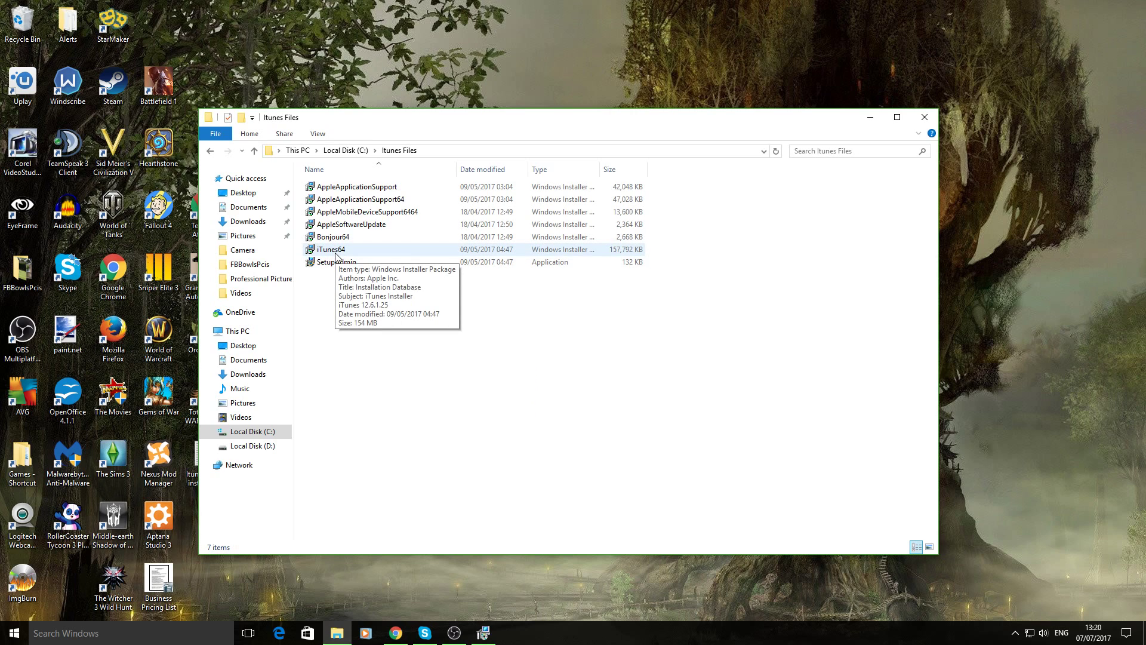
Install iTunes from the iTunes64 package, unticking 'Open iTunes after the installer exits'
double_click(335, 253)
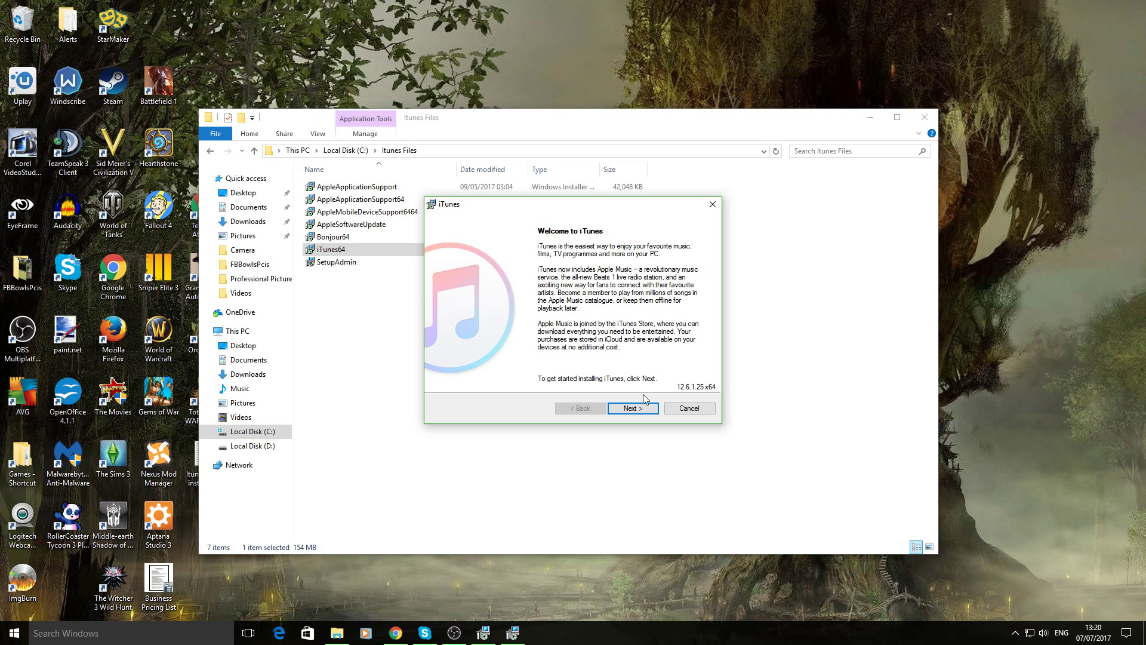
click(637, 409)
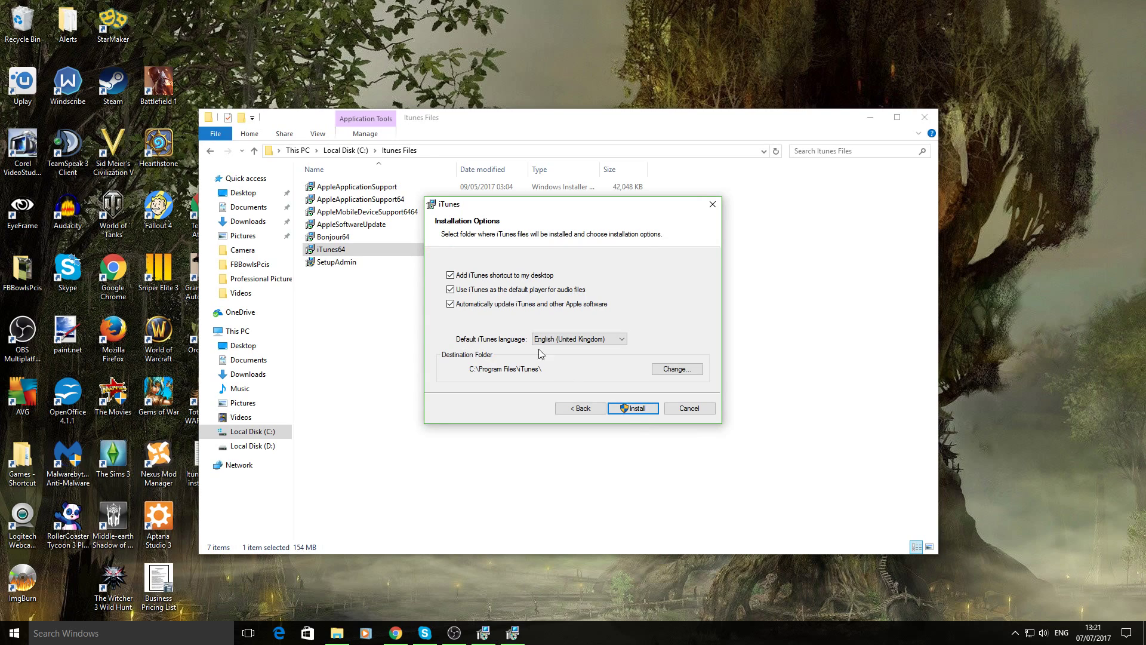
click(631, 407)
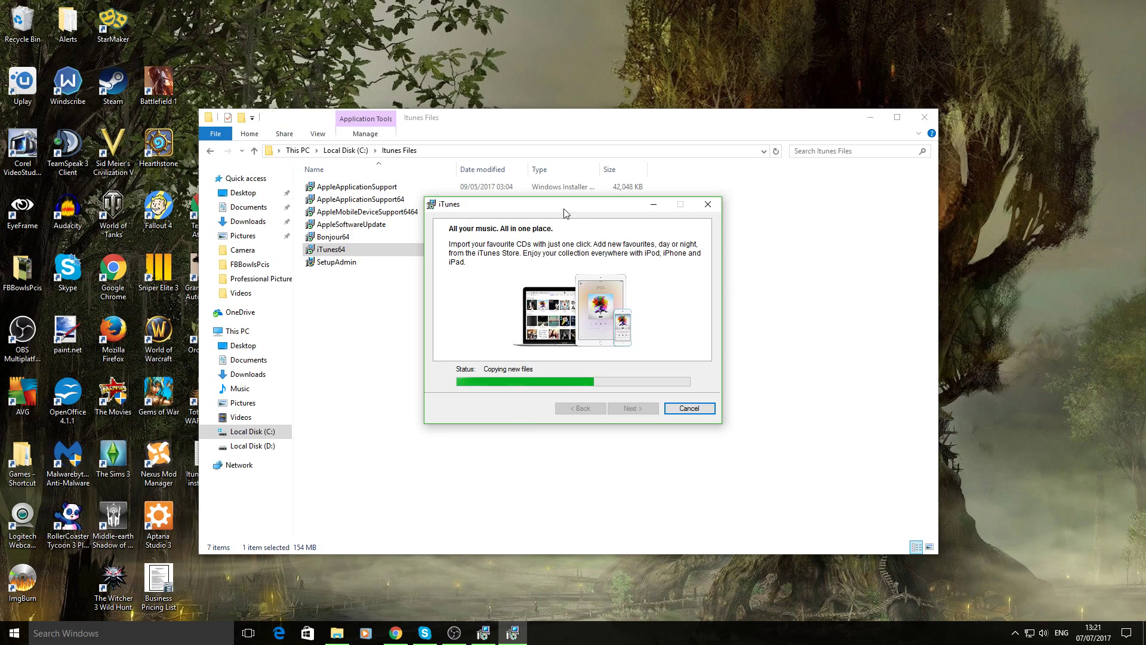
drag(564, 210, 721, 290)
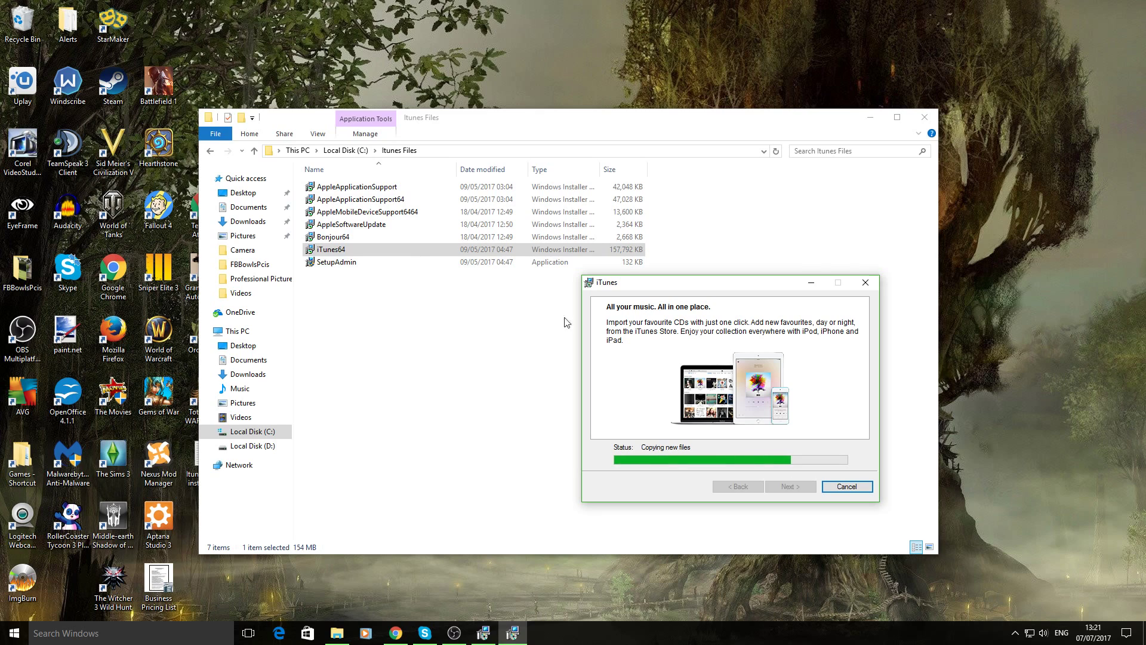
drag(682, 292, 601, 301)
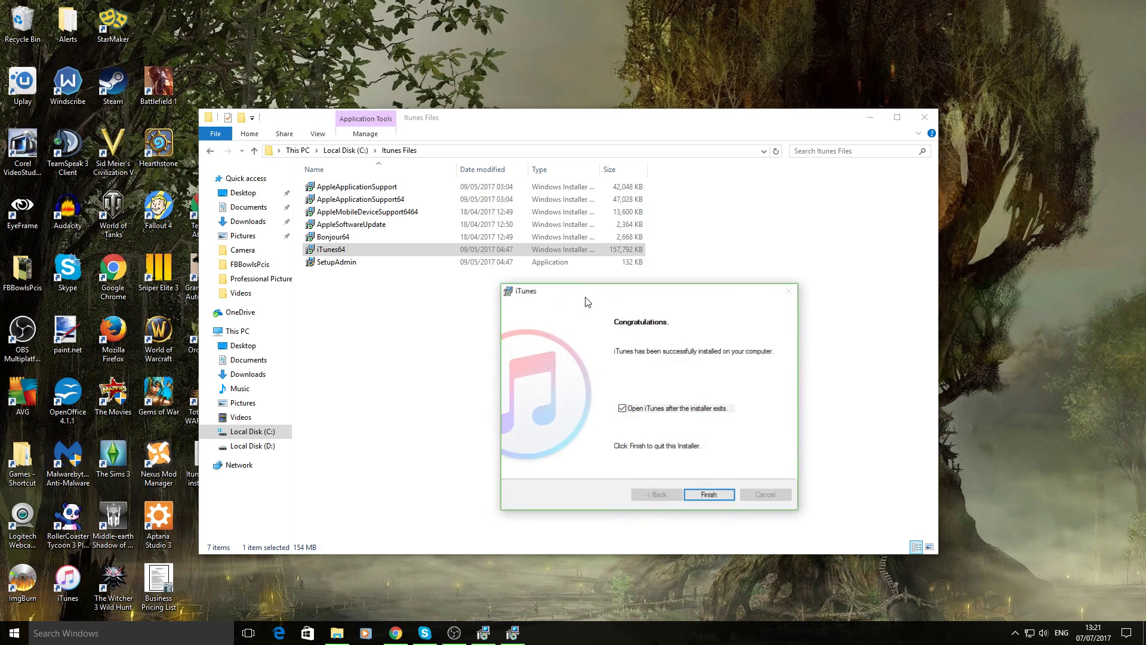
click(622, 408)
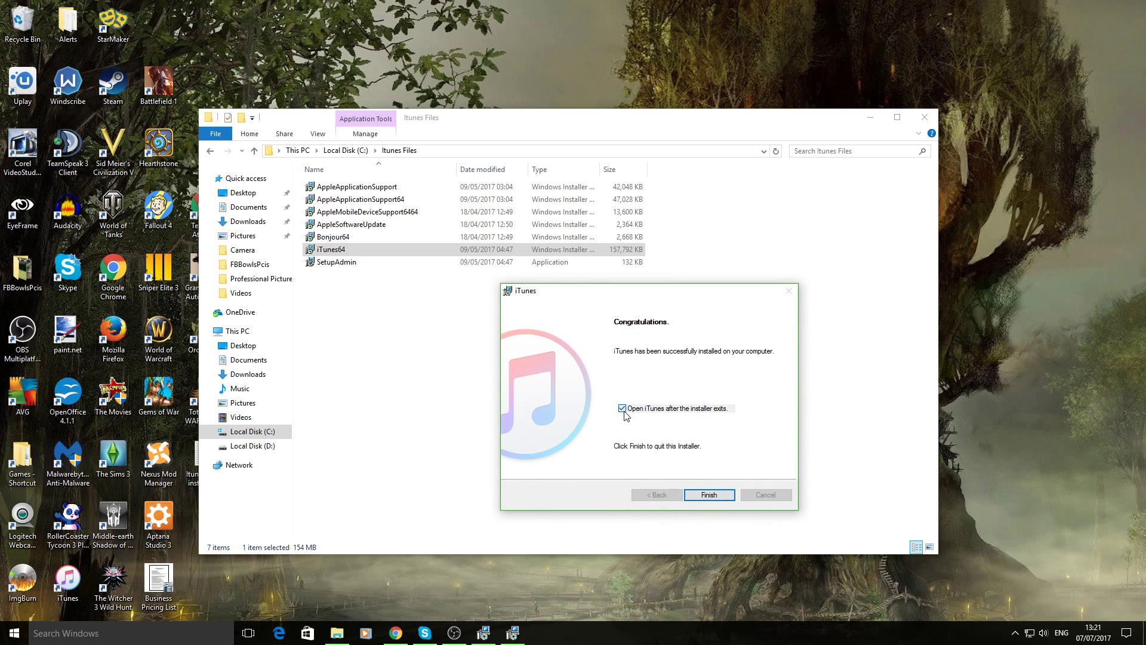
Finish the iTunes installer, then install Bonjour from Bonjour64, accepting its licence
click(709, 495)
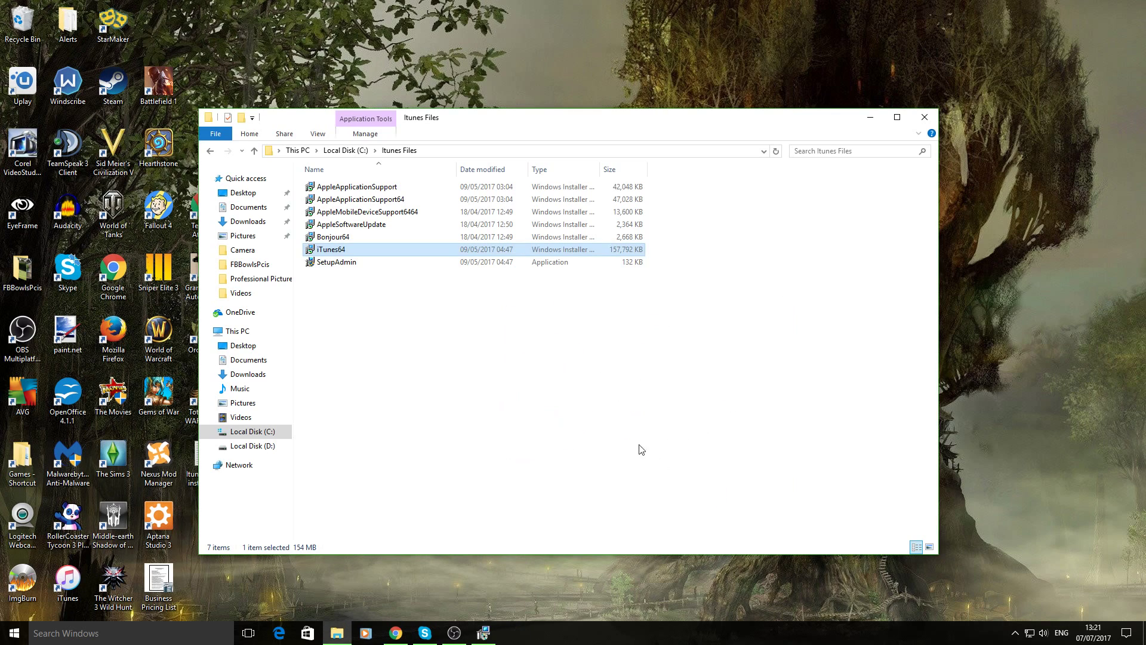
right_click(342, 239)
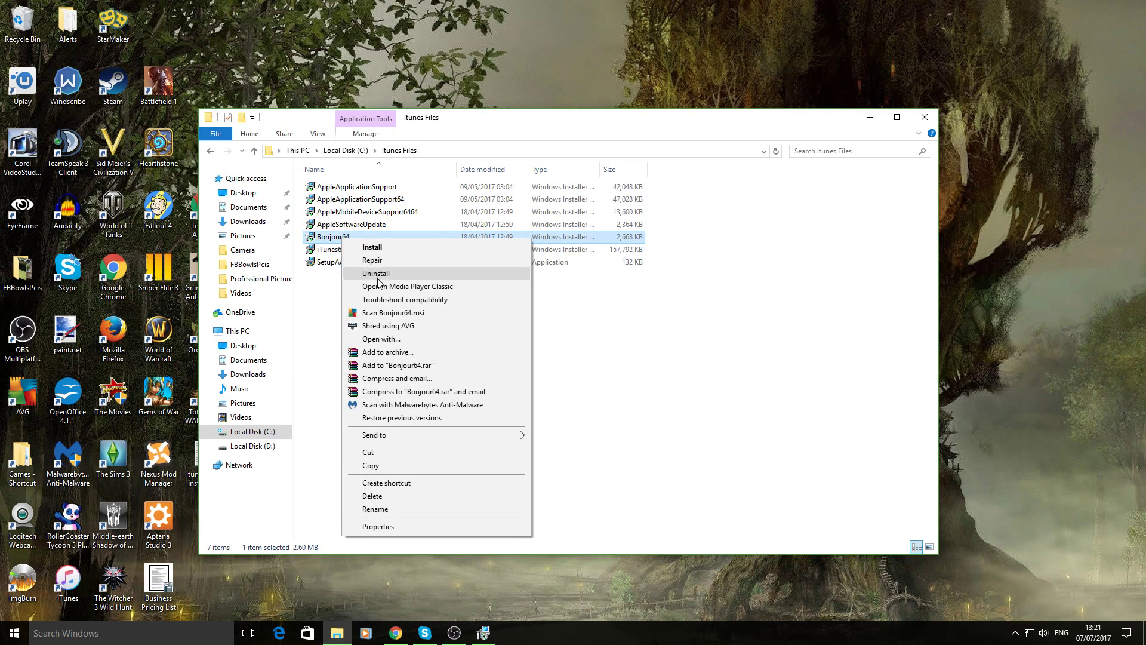
click(358, 247)
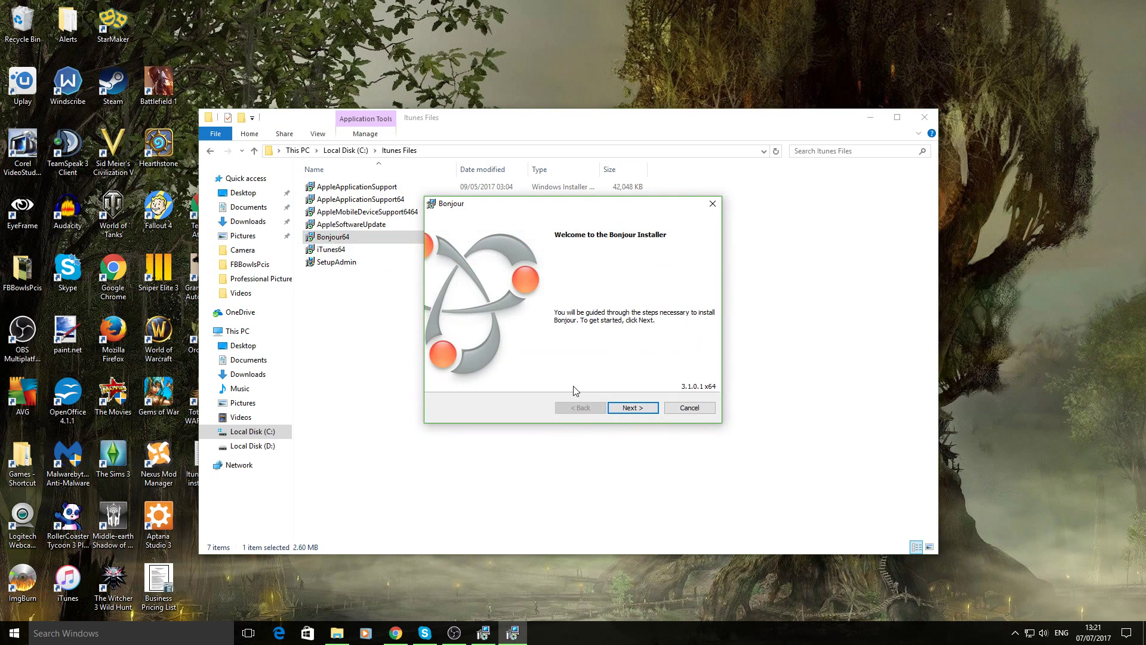
click(626, 407)
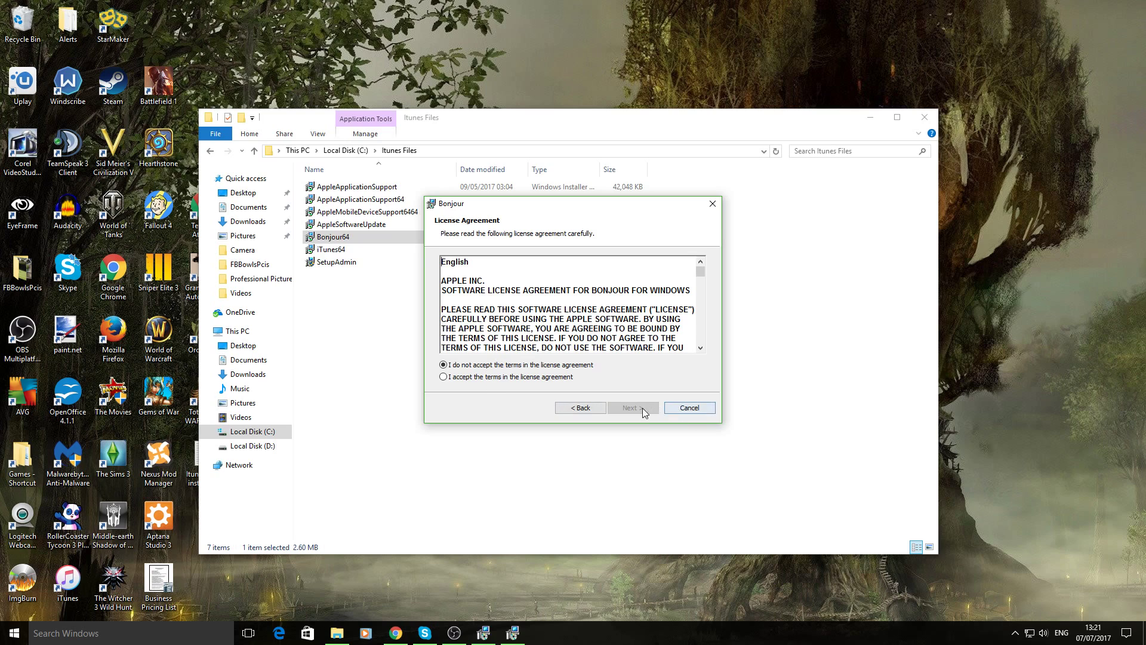
click(443, 377)
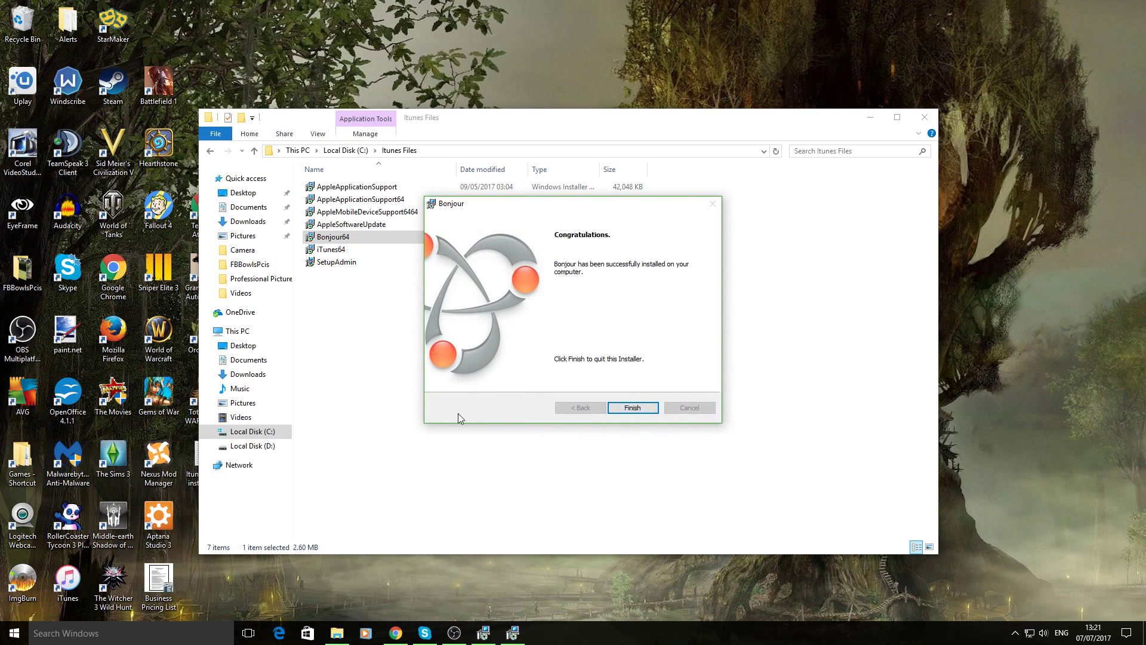
click(632, 407)
Run the AppleSoftwareUpdate package and accept its licence agreement
double_click(378, 226)
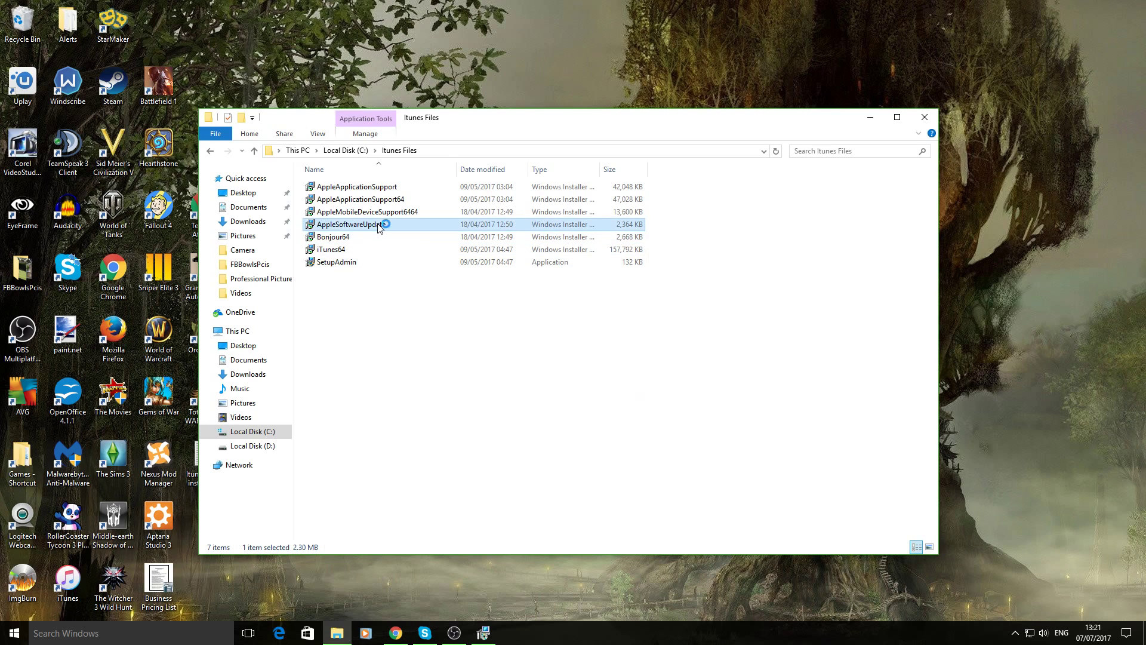
click(627, 407)
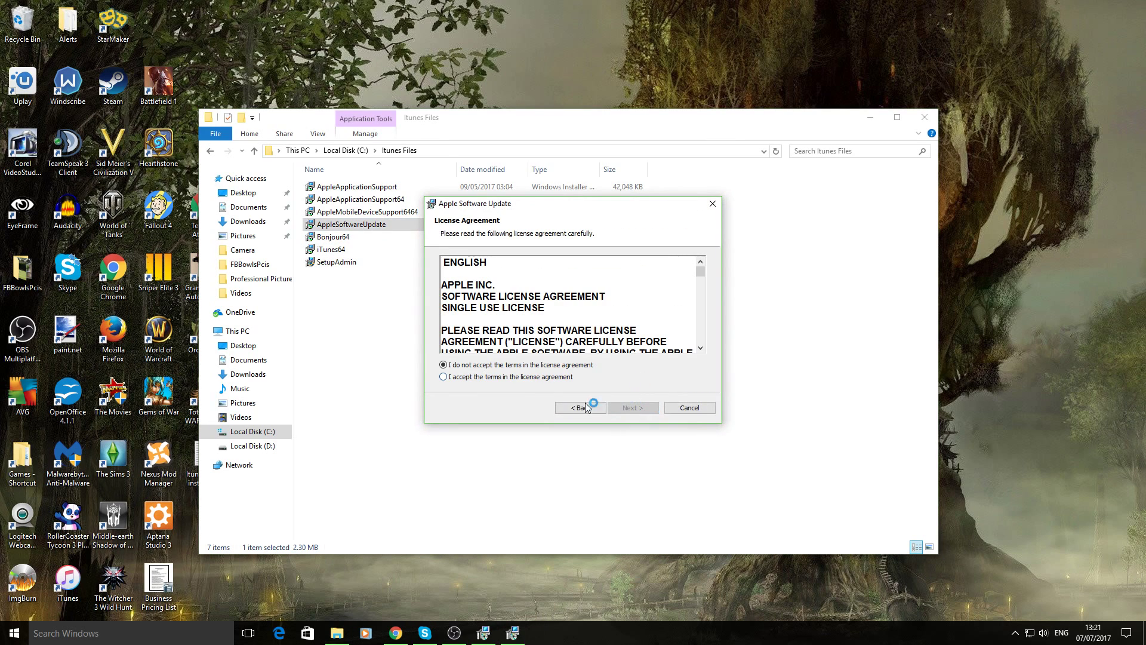
click(443, 376)
click(638, 411)
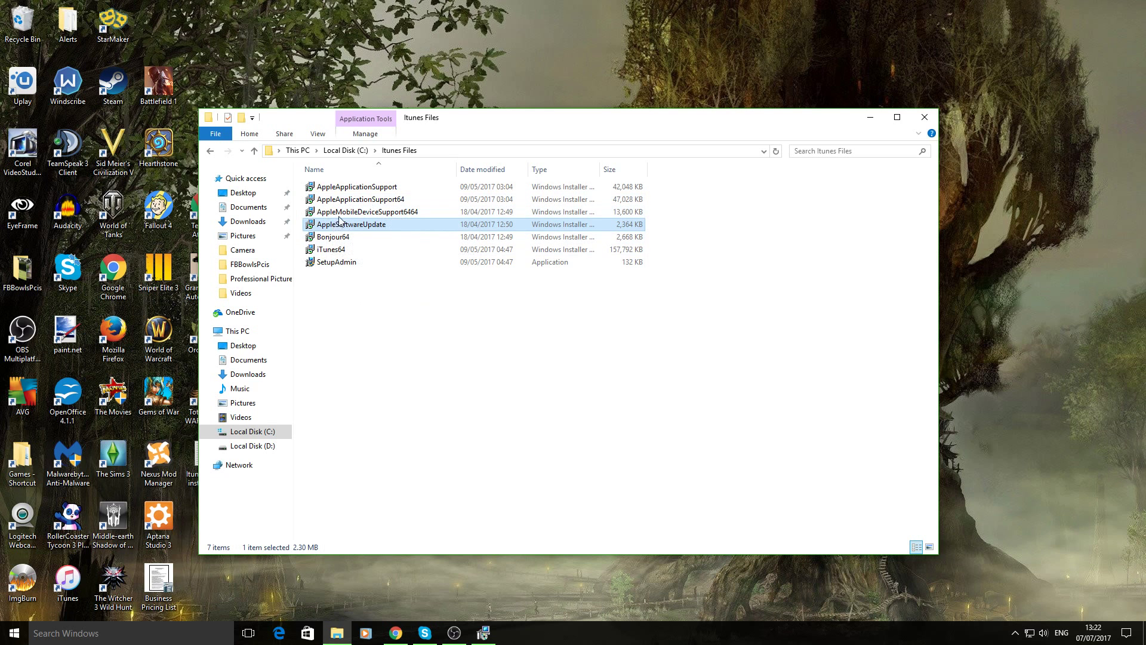
Open AppleApplicationSupport64 and cancel its repair/remove setup without changes
mouse_move(409, 206)
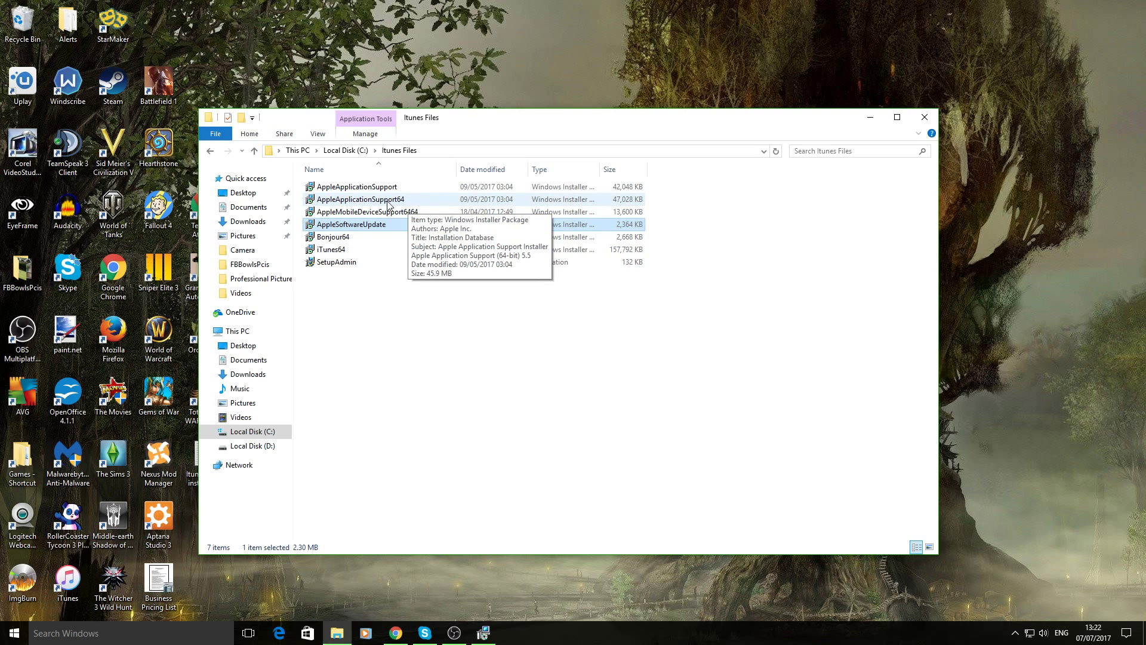
double_click(383, 200)
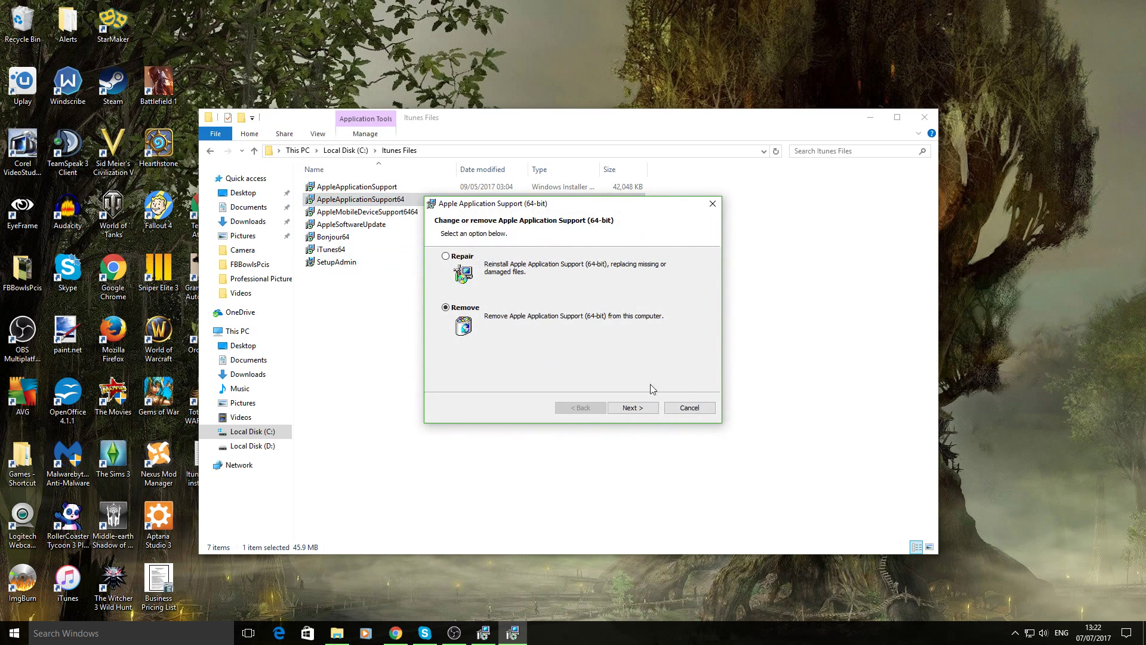
click(700, 406)
click(711, 407)
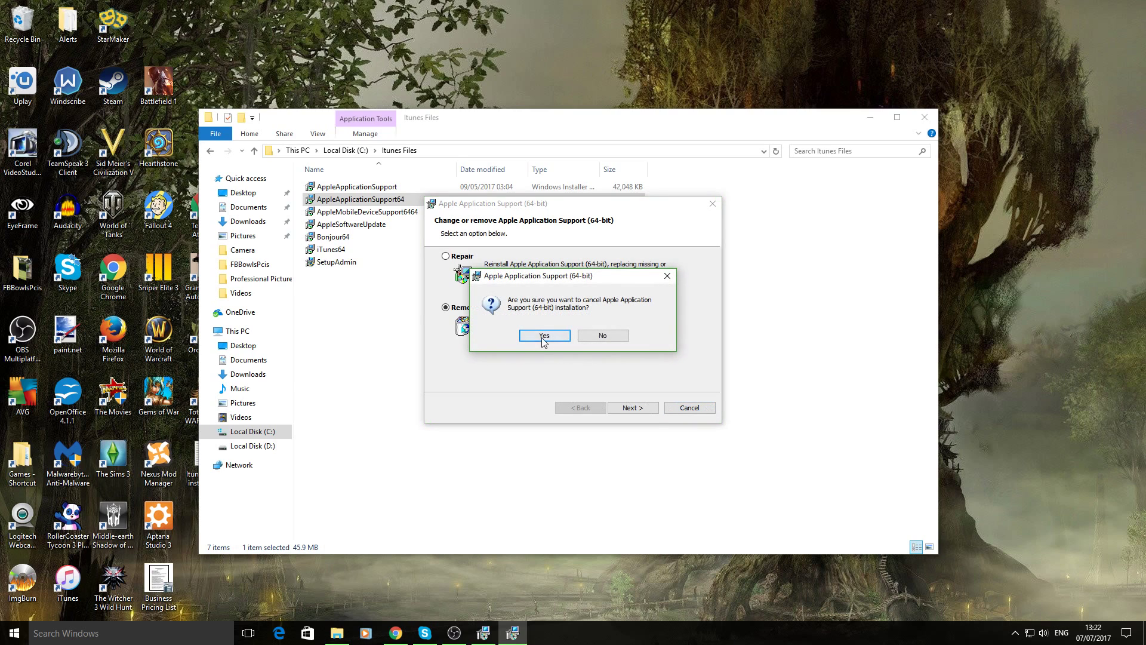
click(559, 338)
click(649, 411)
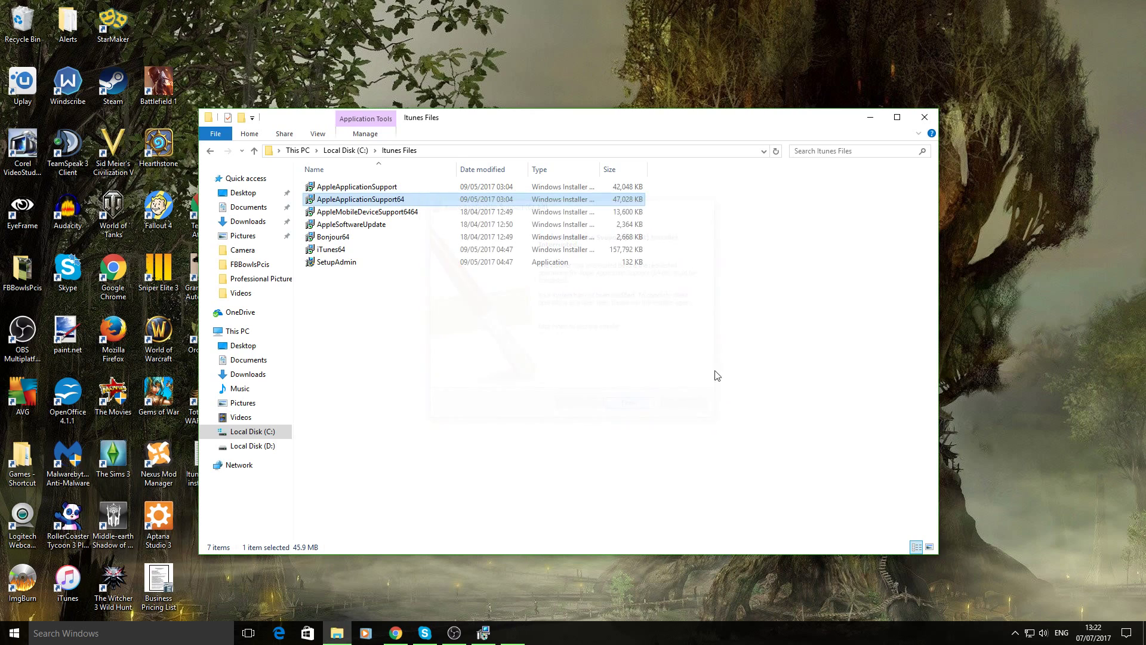
click(402, 328)
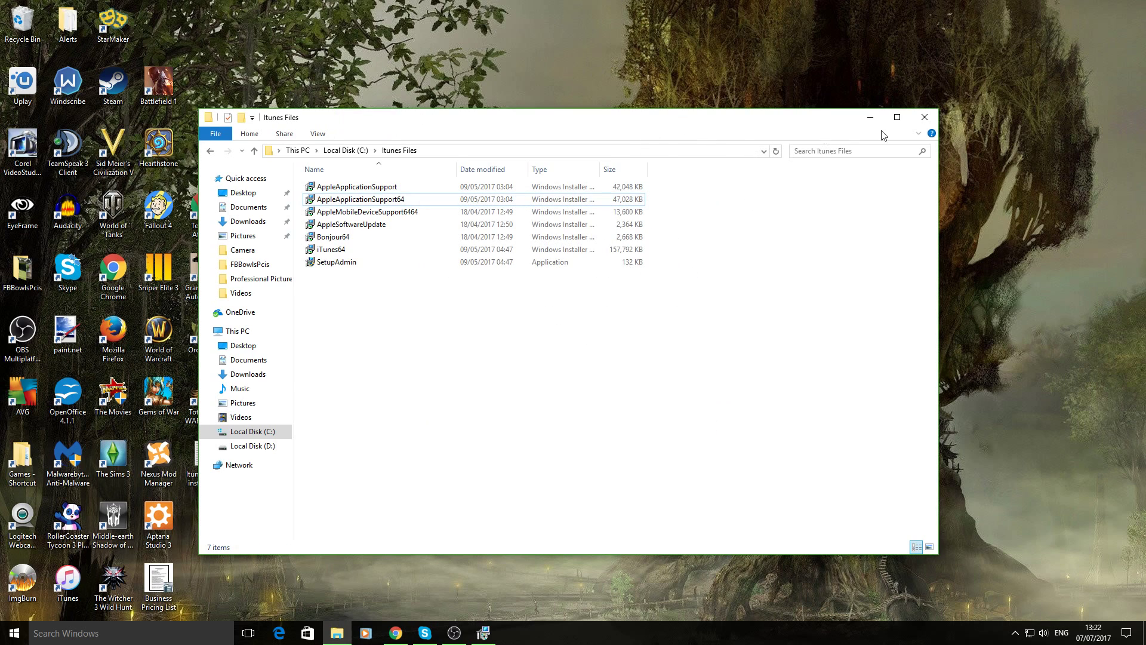
Close the Itunes Files window and error summary, then launch iTunes from its desktop shortcut
click(924, 117)
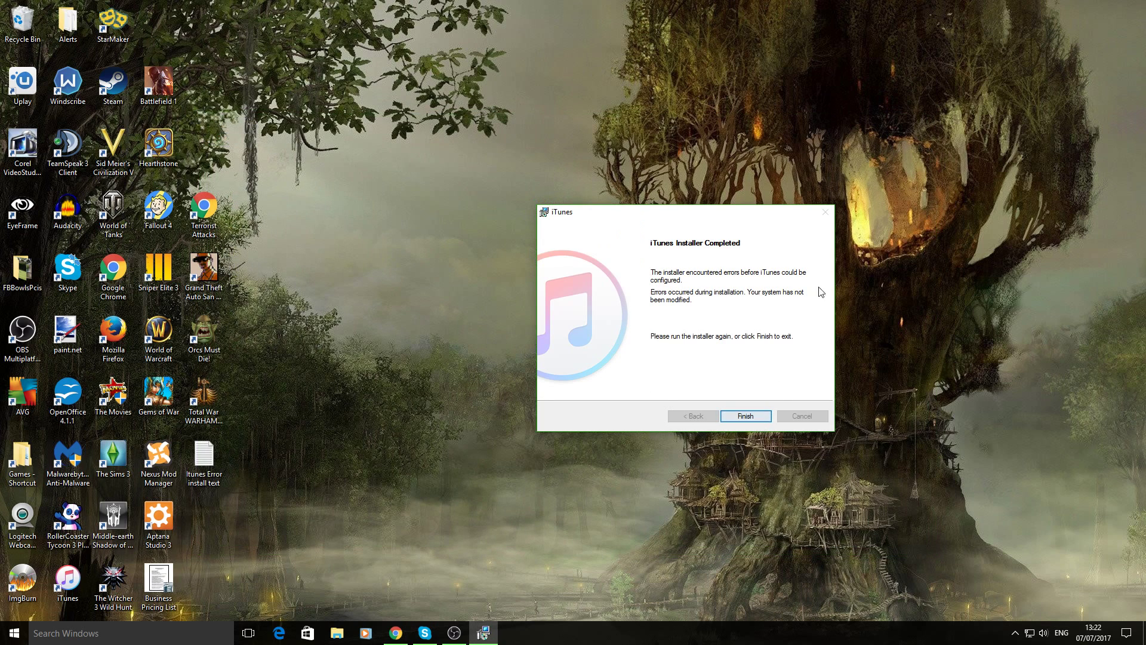
click(746, 416)
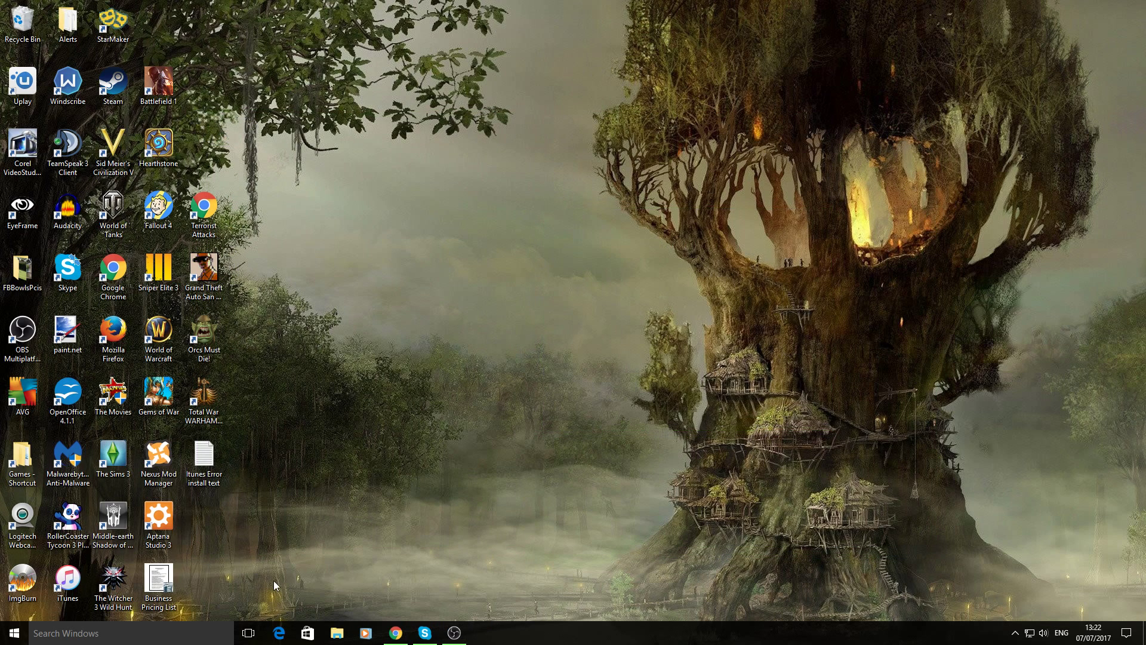
click(67, 579)
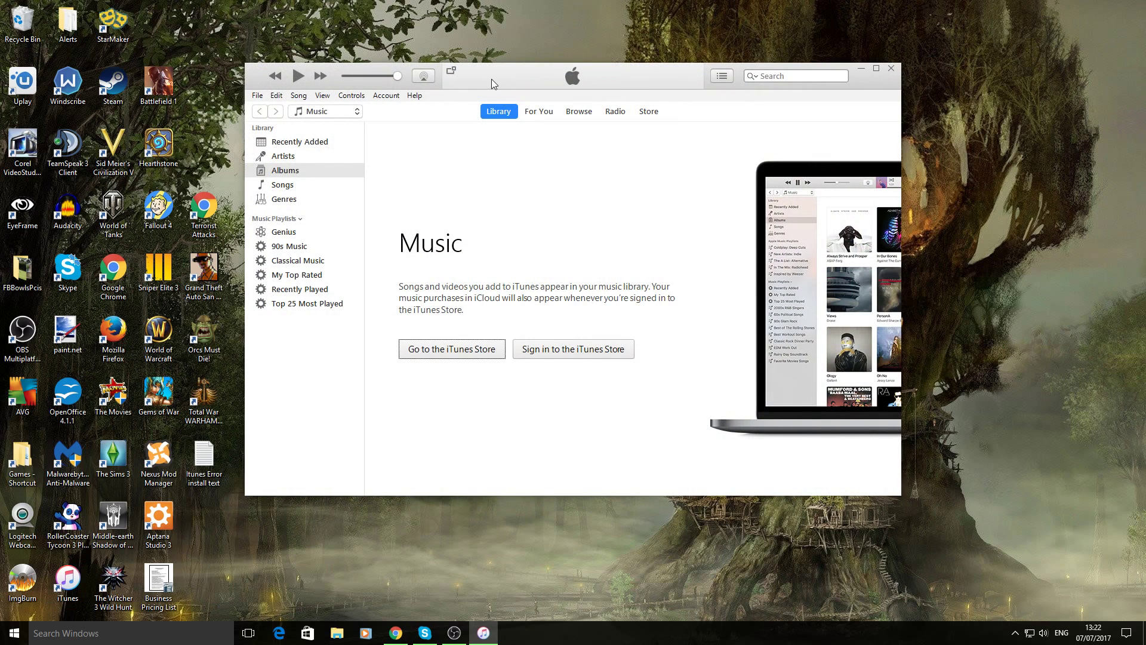
drag(492, 78, 407, 94)
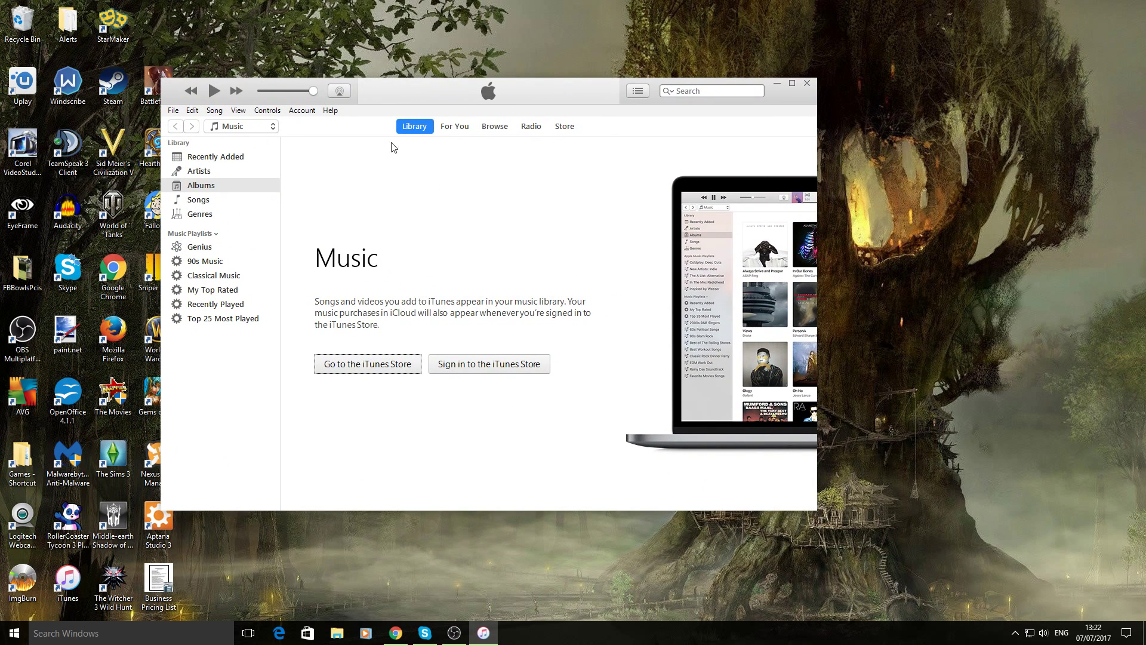
drag(388, 96, 469, 118)
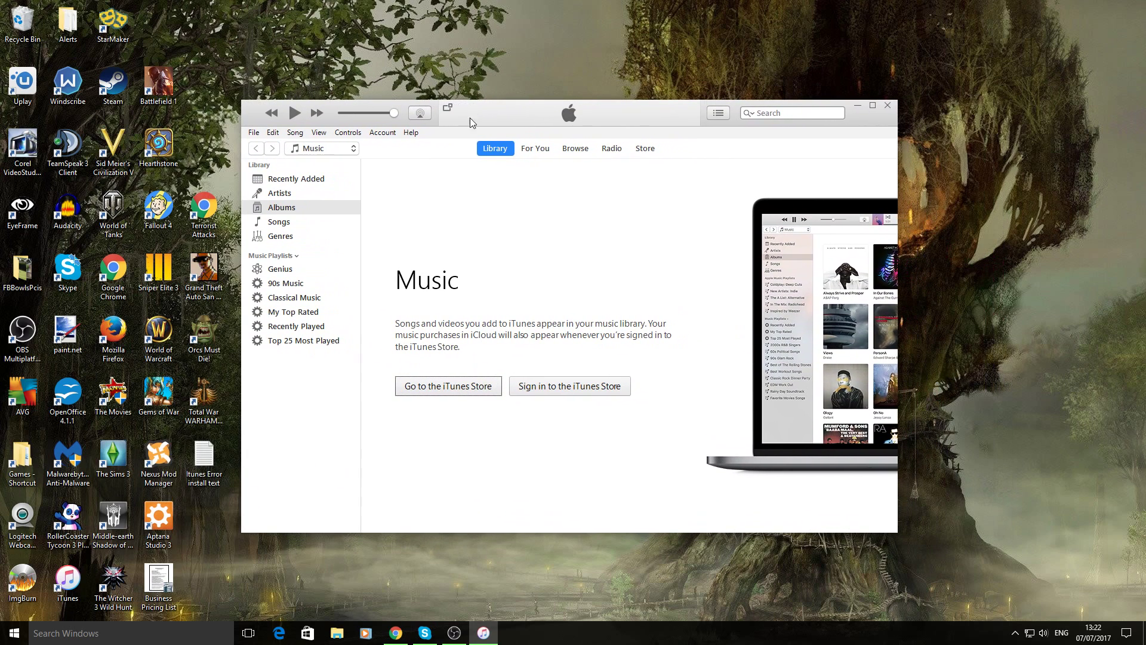